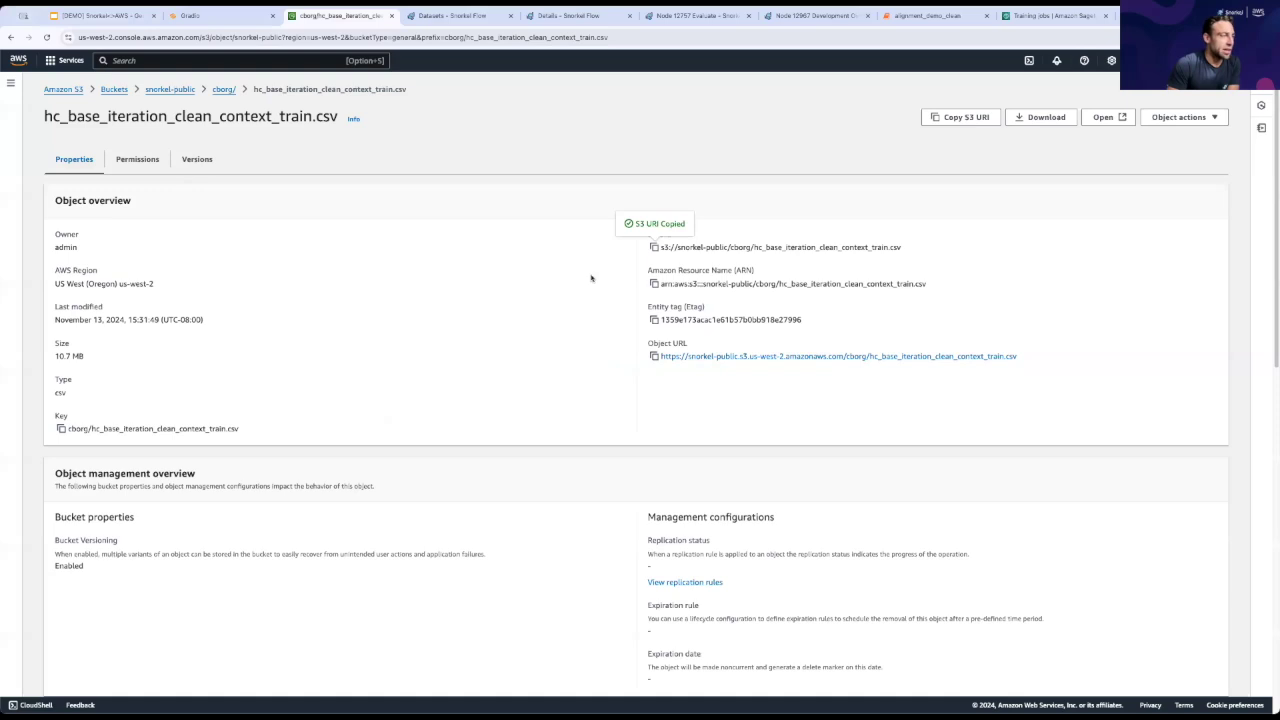
Copy the S3 URI of hc_base_iteration_clean_context_train.csv
left_click(653, 248)
left_click_drag(902, 247, 722, 247)
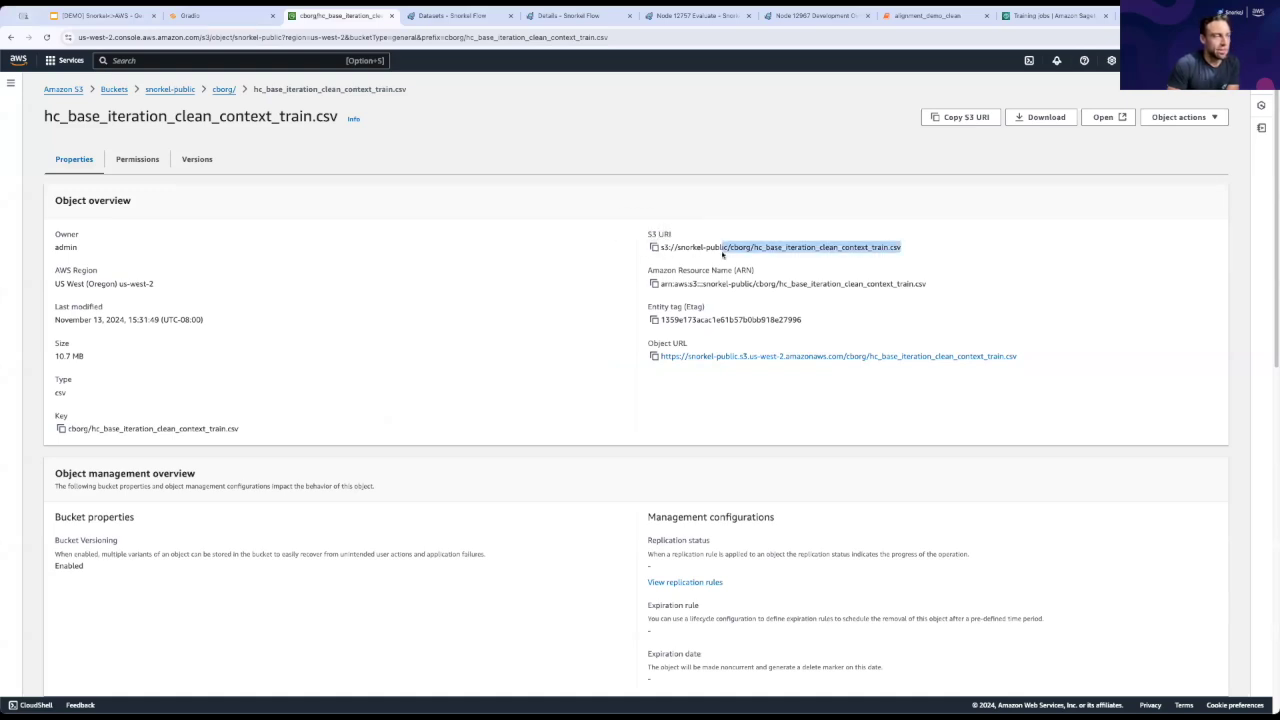
triple_click(730, 247)
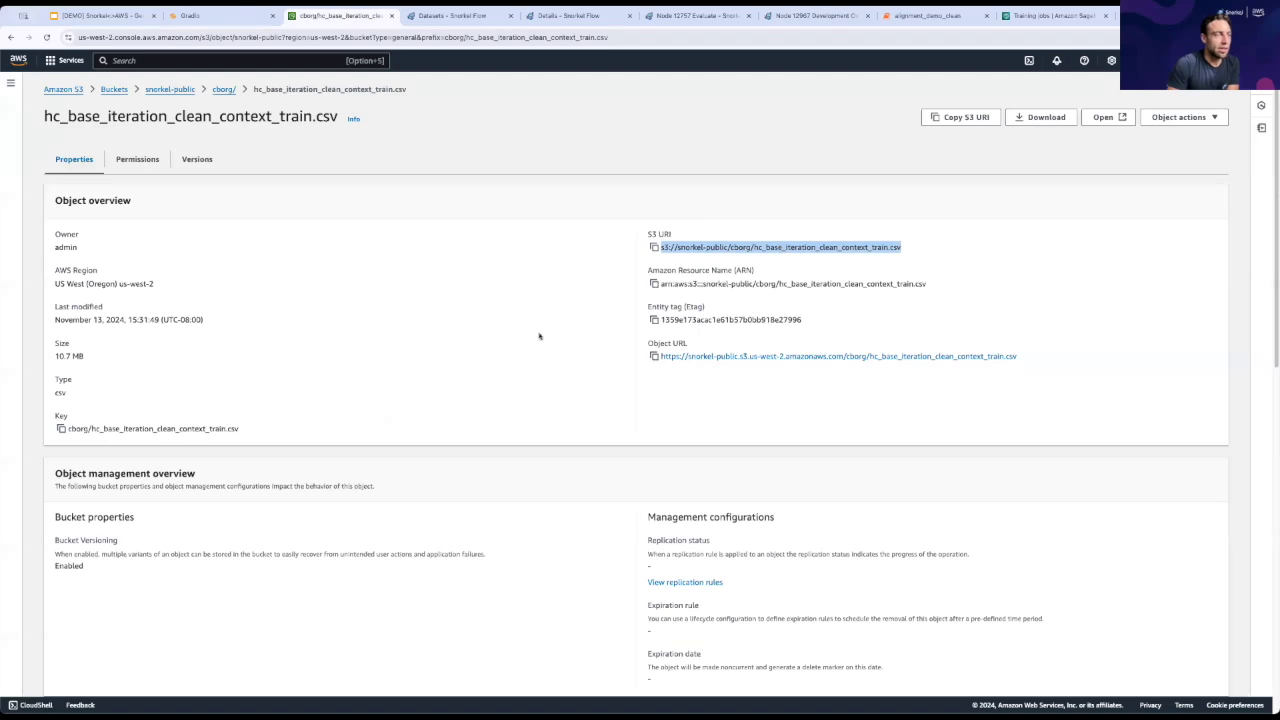
double_click(820, 247)
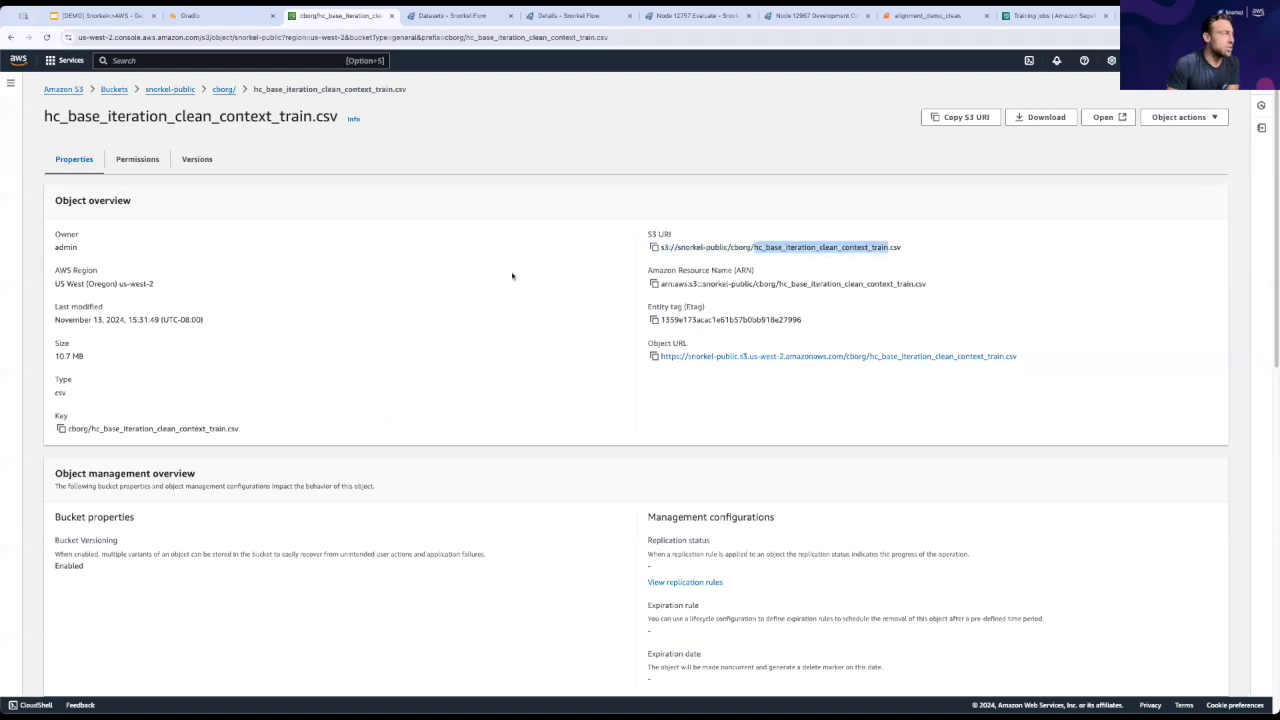
Switch to Snorkel Flow and start uploading a new dataset named aws-demo
left_click(466, 17)
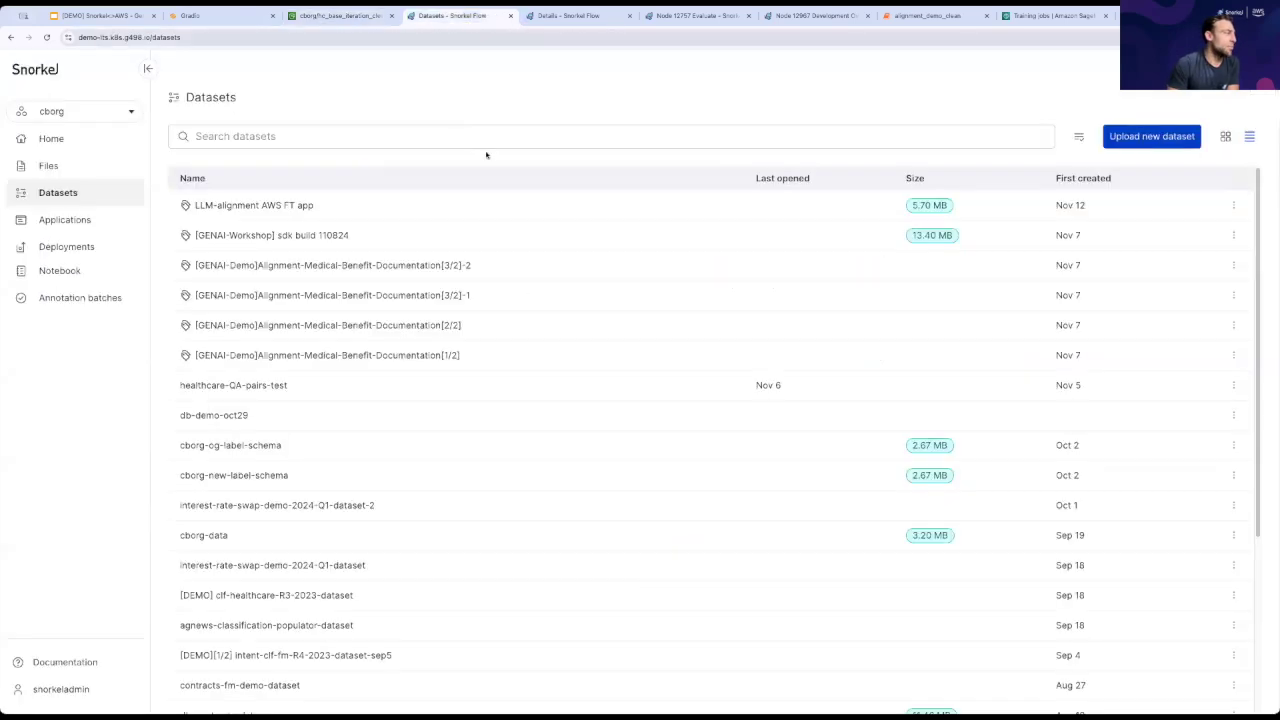
left_click(1175, 142)
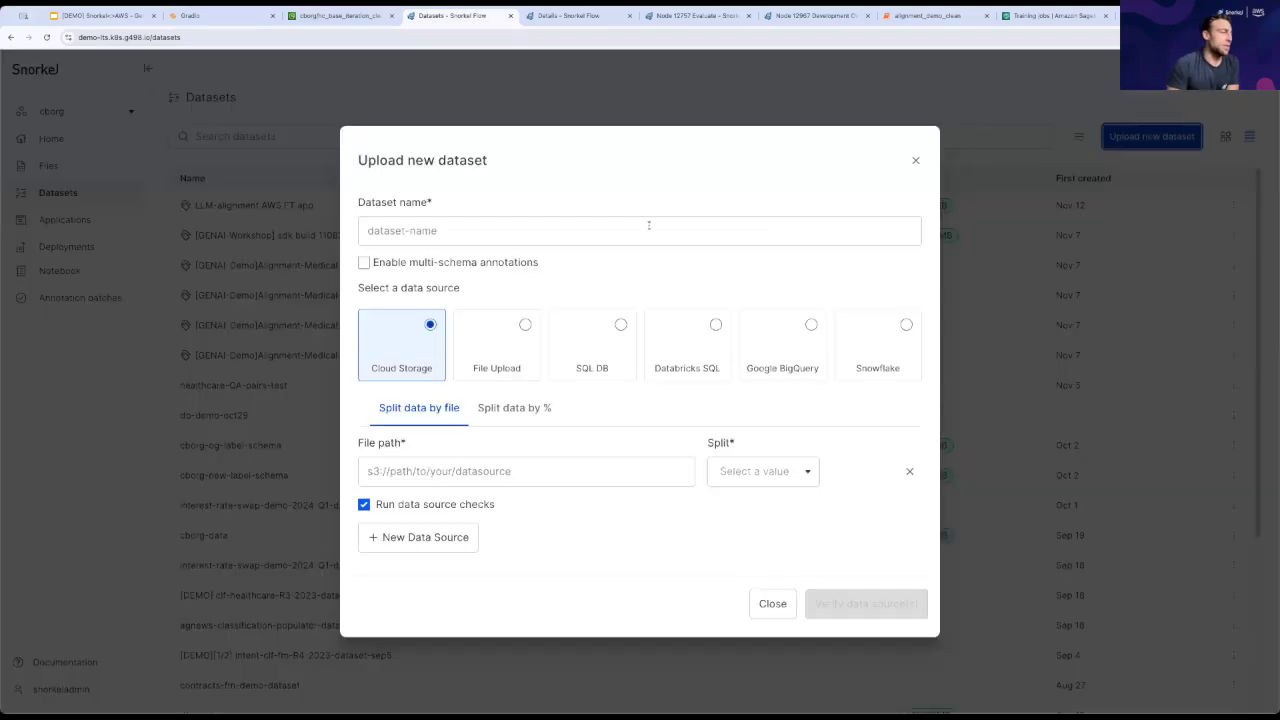
type("aws-demo")
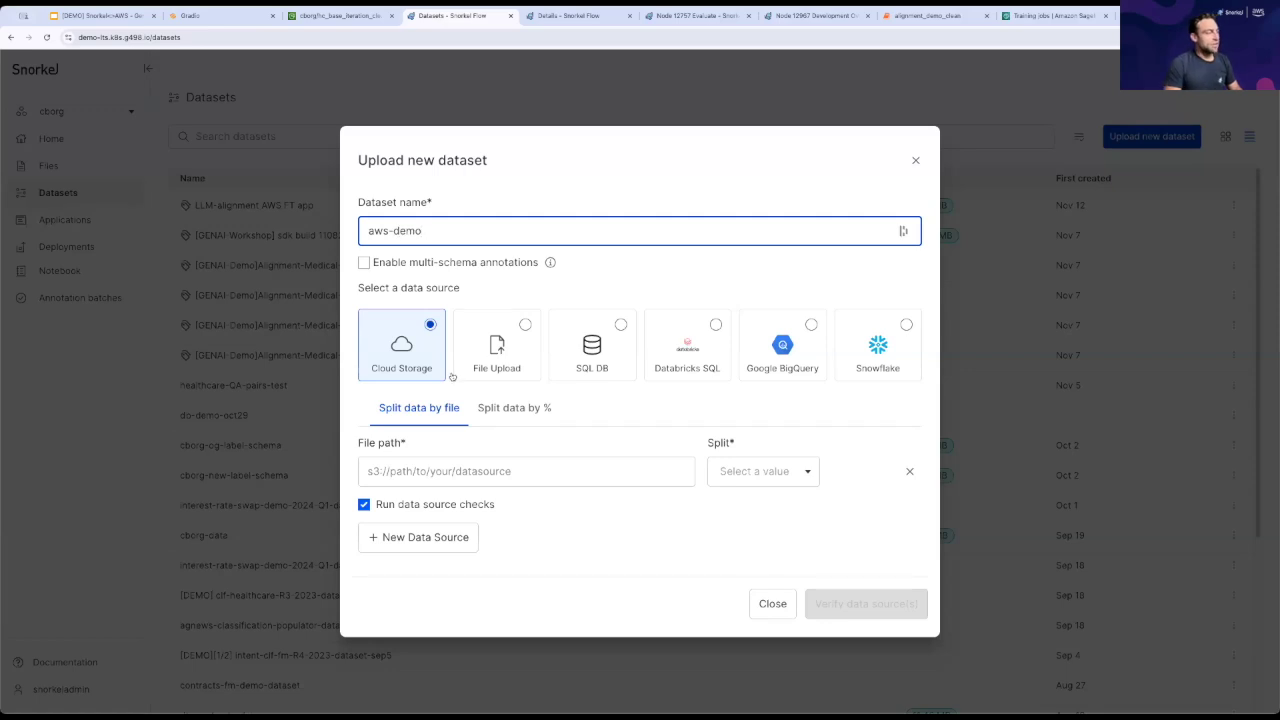
Paste the copied S3 URI as the cloud storage file path, assign it to the train split, and verify the data source
left_click(401, 471)
key("ctrl+v")
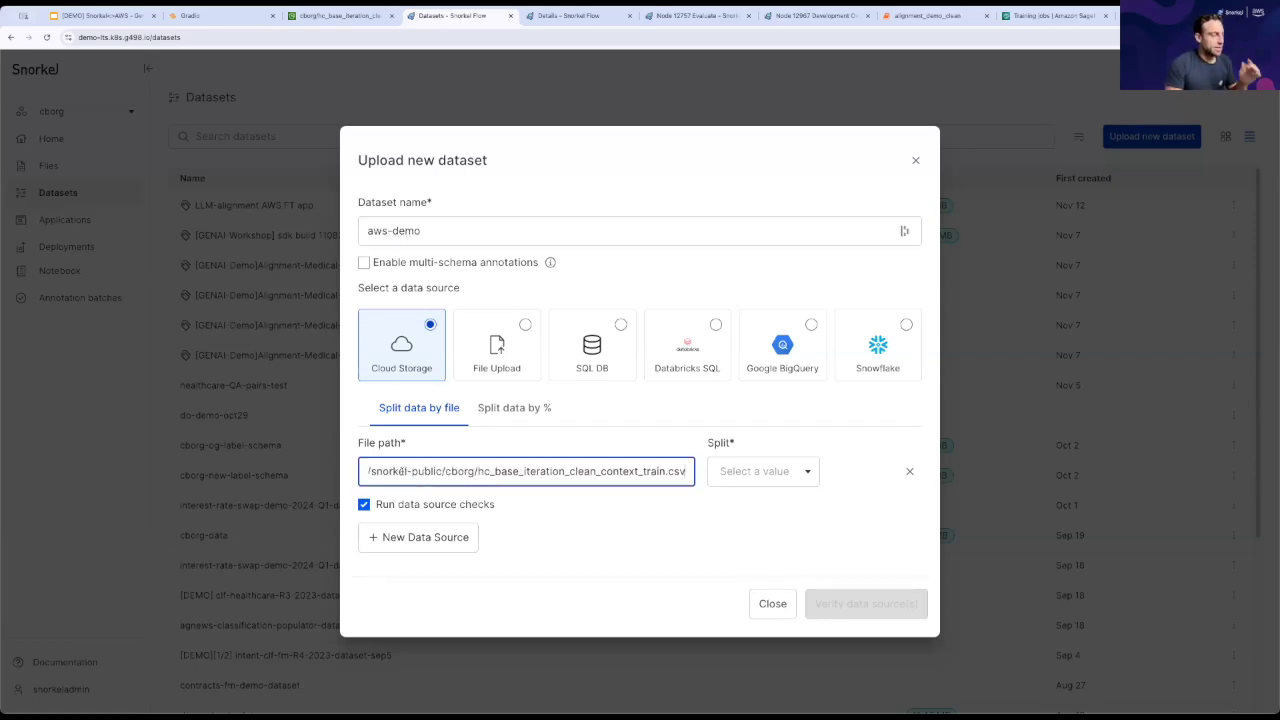
left_click_drag(598, 471, 356, 476)
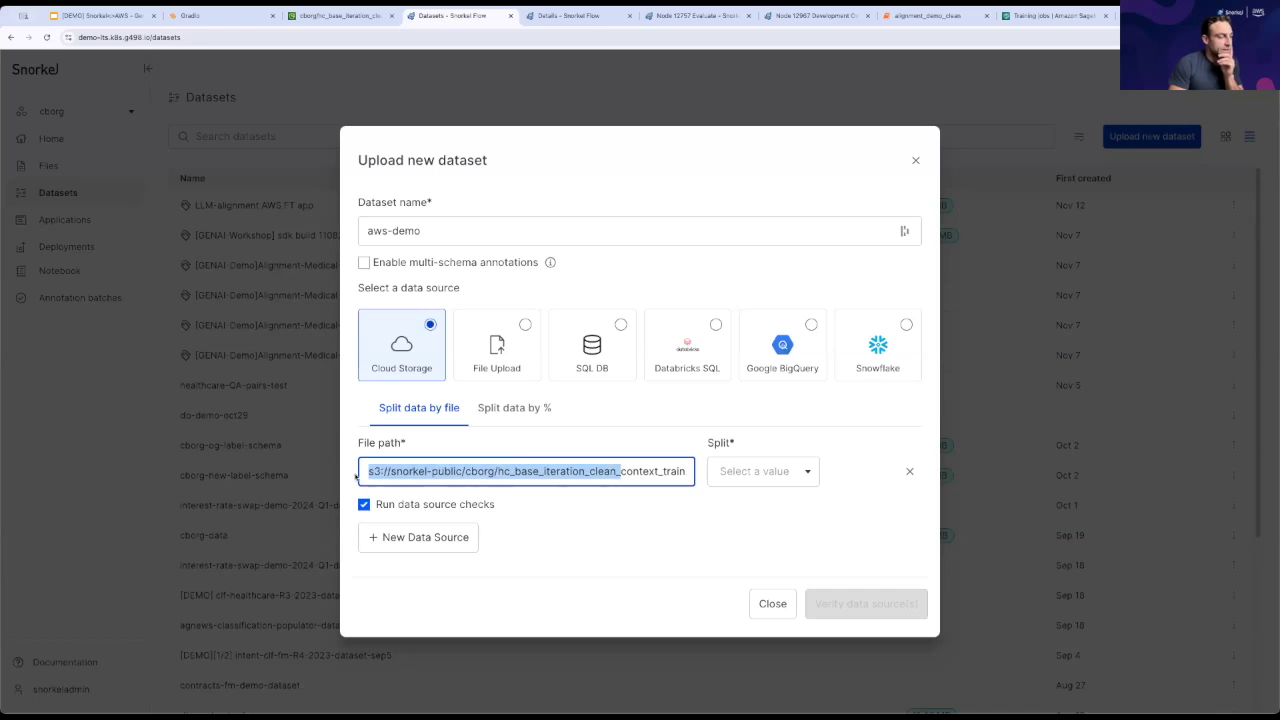
left_click(436, 463)
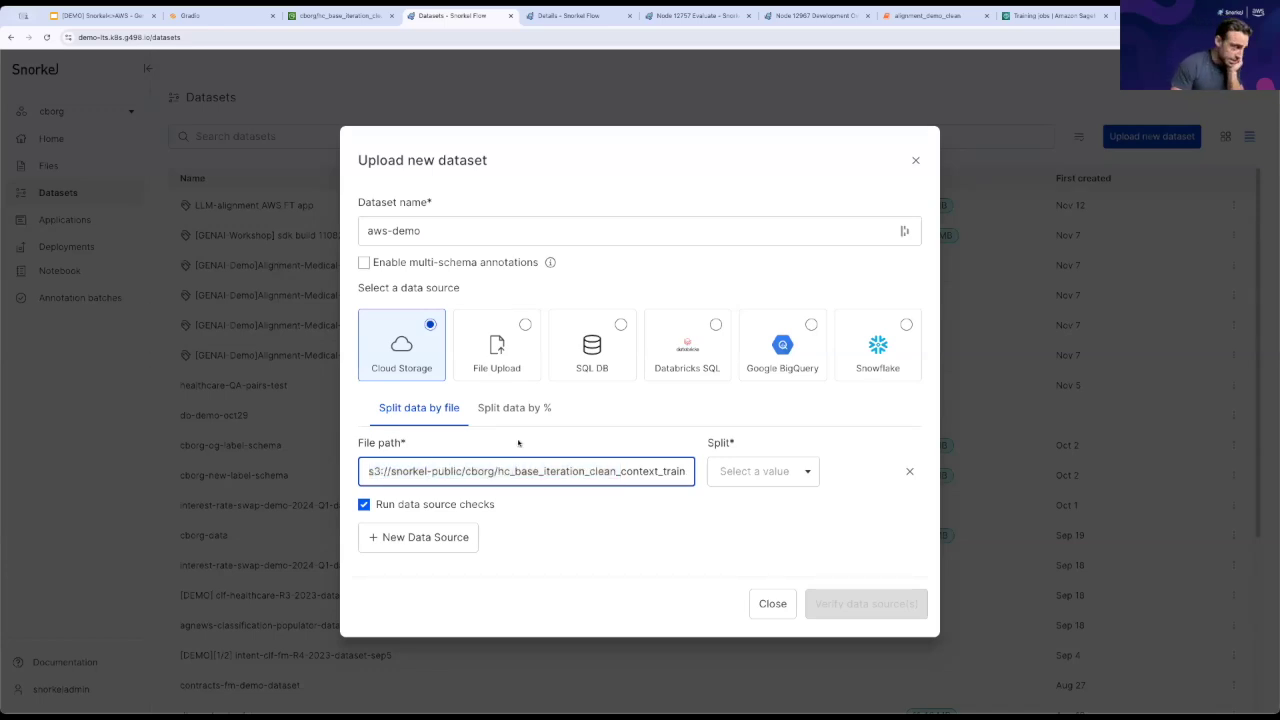
left_click(717, 478)
left_click(725, 499)
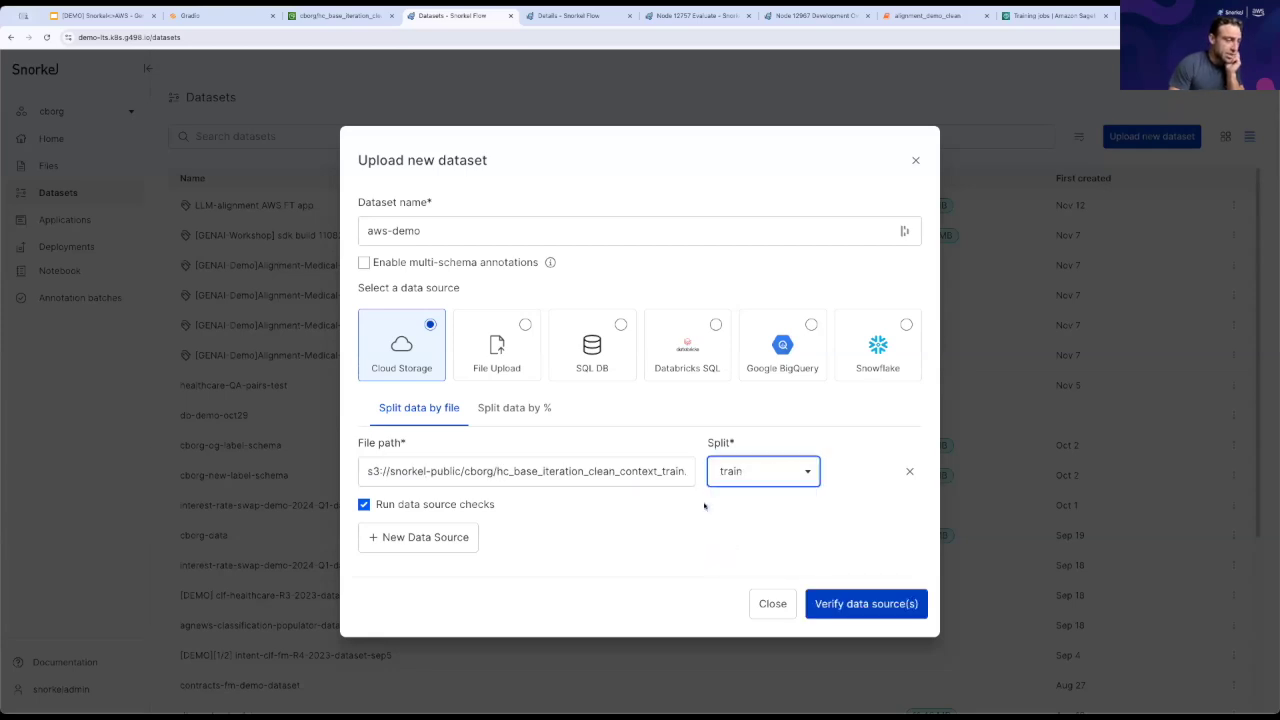
left_click(835, 605)
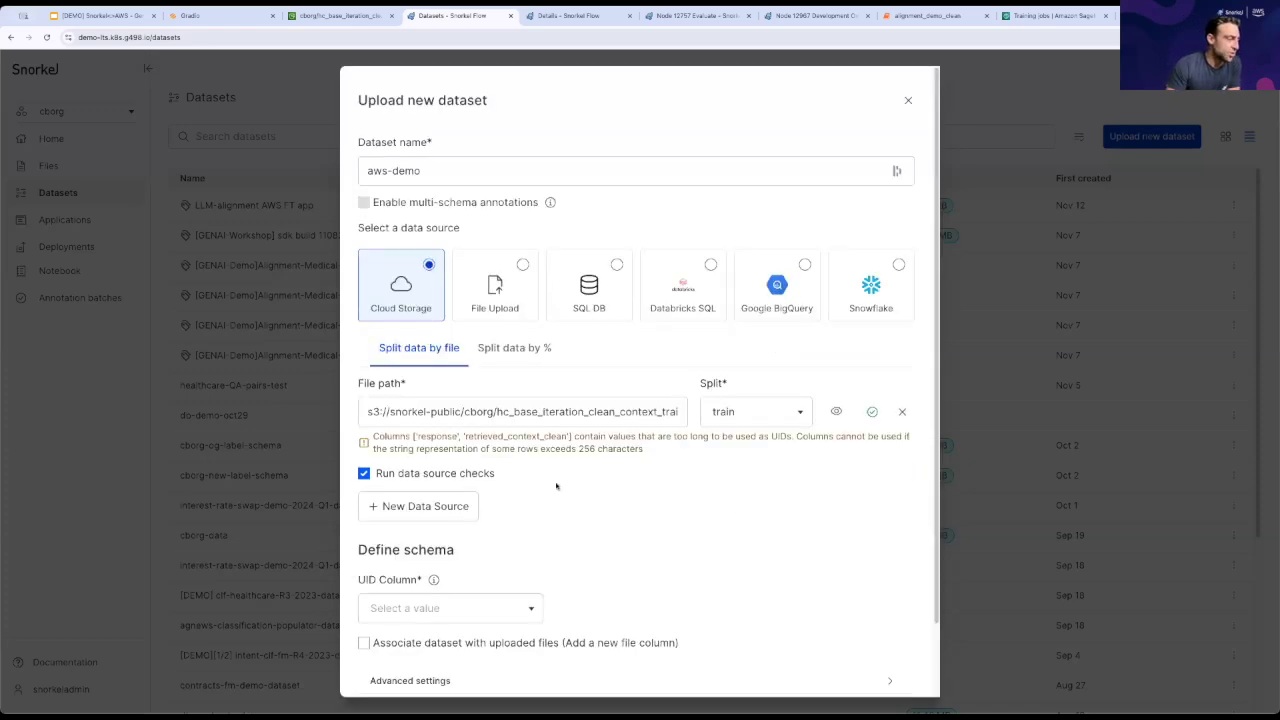
Set the UID column to Snorkel Flow Generated and add the data source to the dataset
scroll(556, 486, "down", 2)
left_click_drag(437, 355, 663, 382)
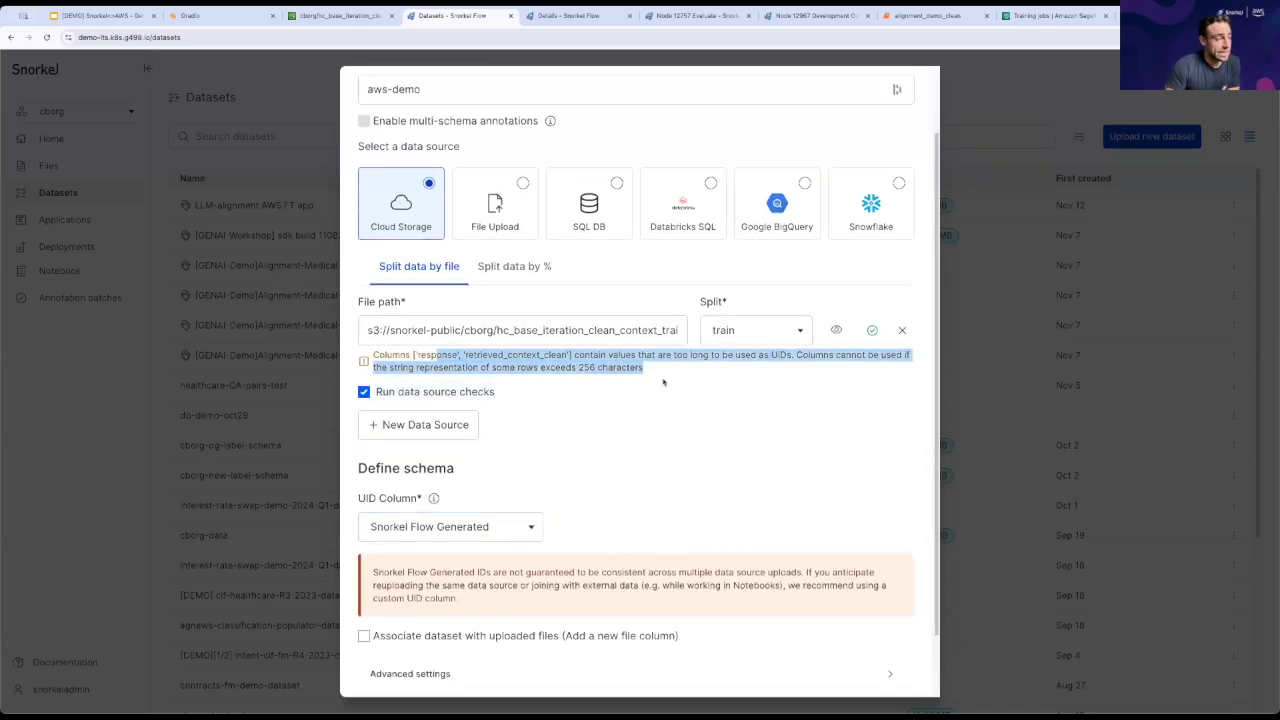
left_click(663, 382)
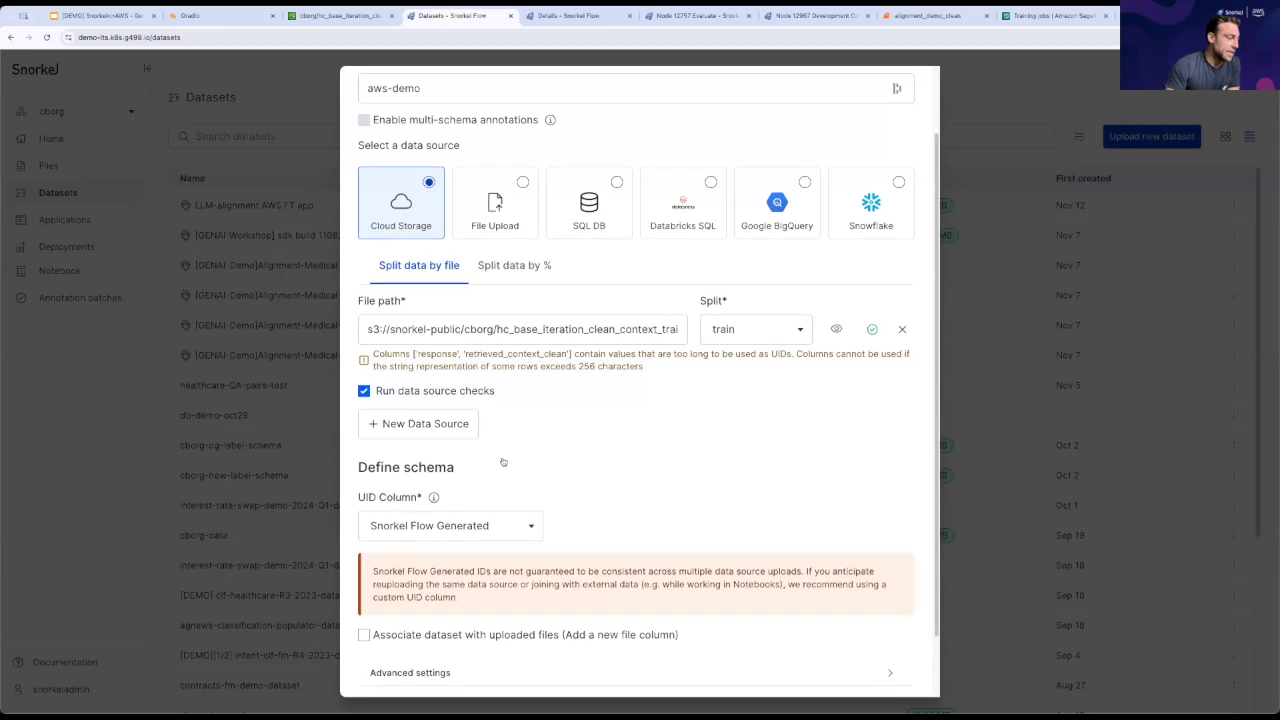
scroll(503, 468, "down", 1)
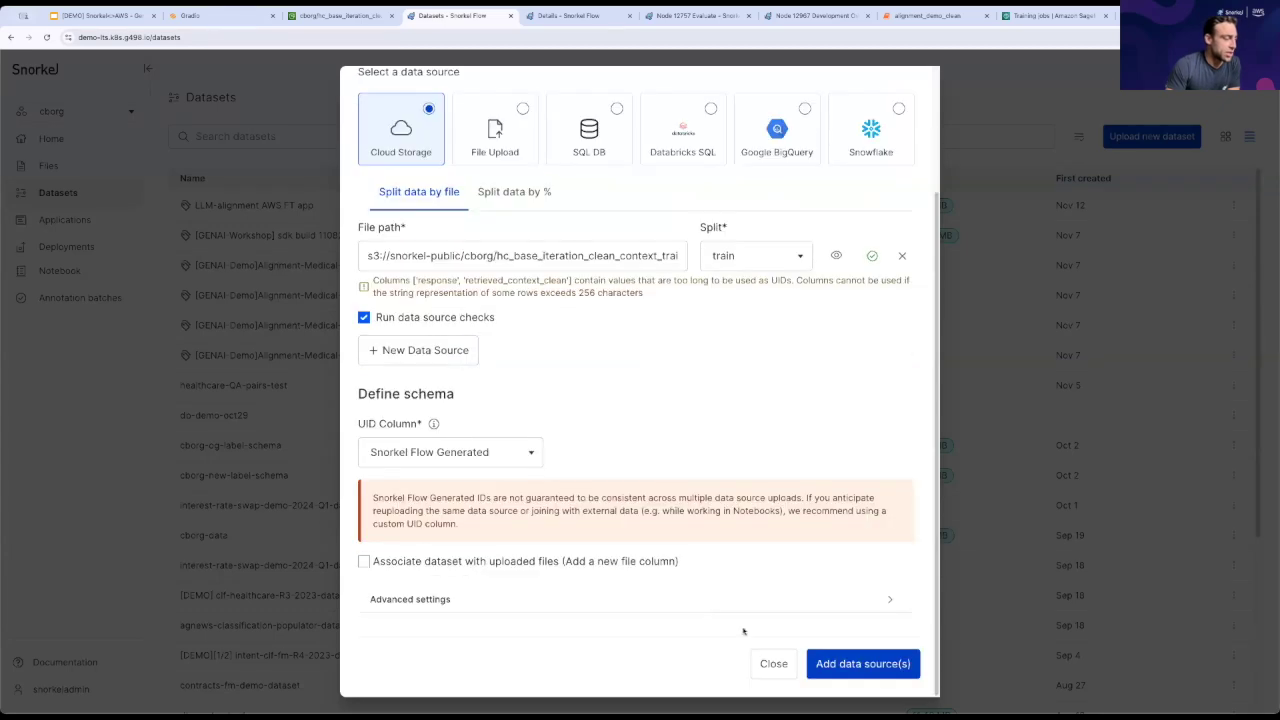
left_click(838, 665)
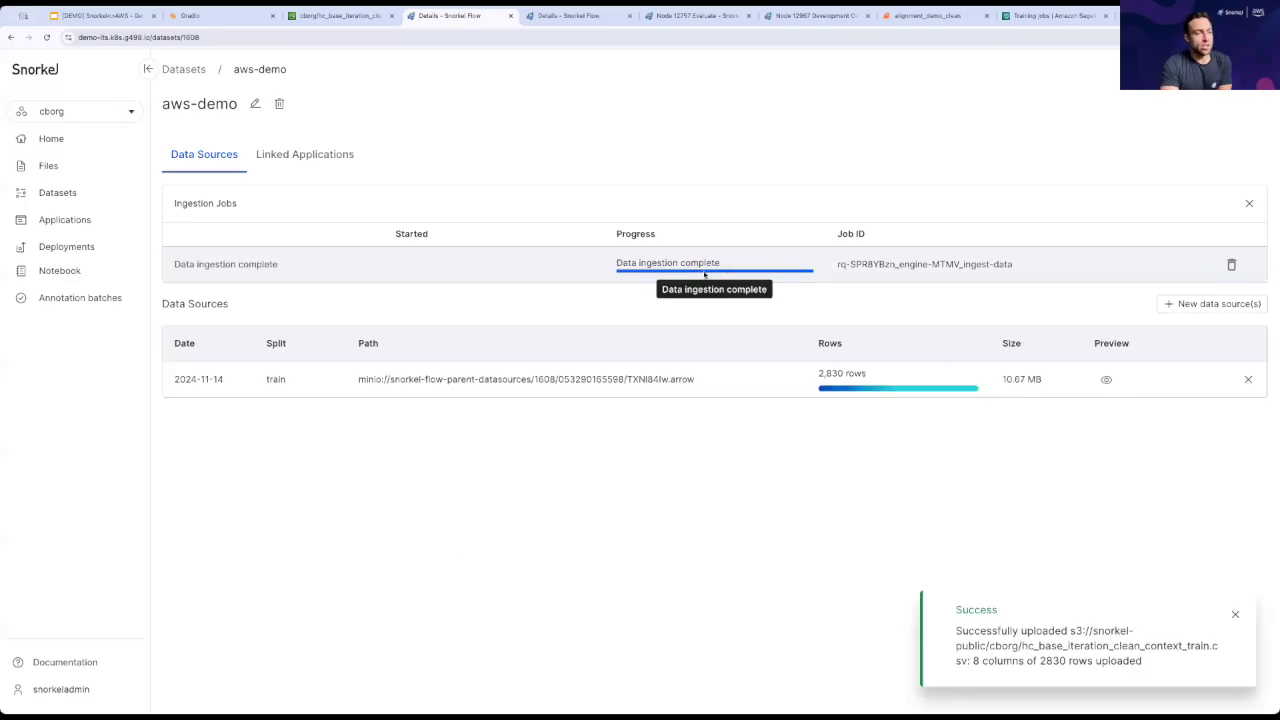
Preview the questions and responses in the uploaded train data source and close the preview
left_click(1106, 379)
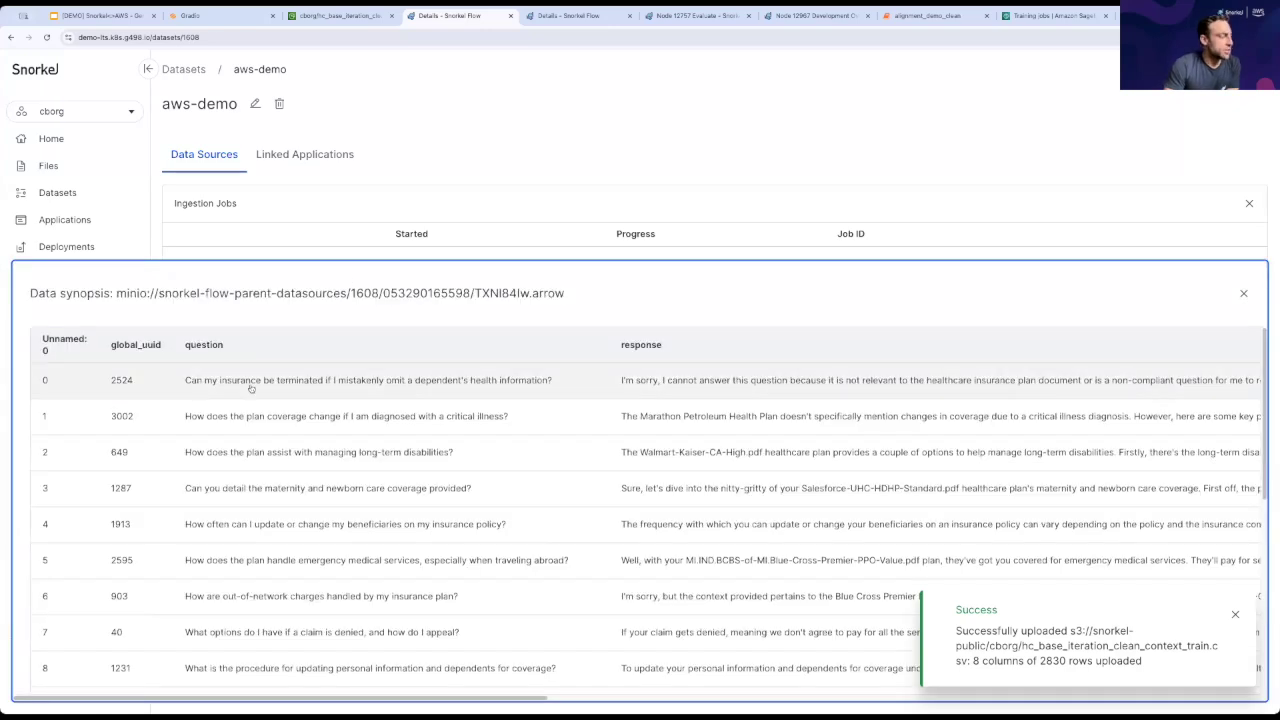
scroll(714, 385, "down", 1)
scroll(714, 385, "down", 5)
scroll(673, 351, "up", 6)
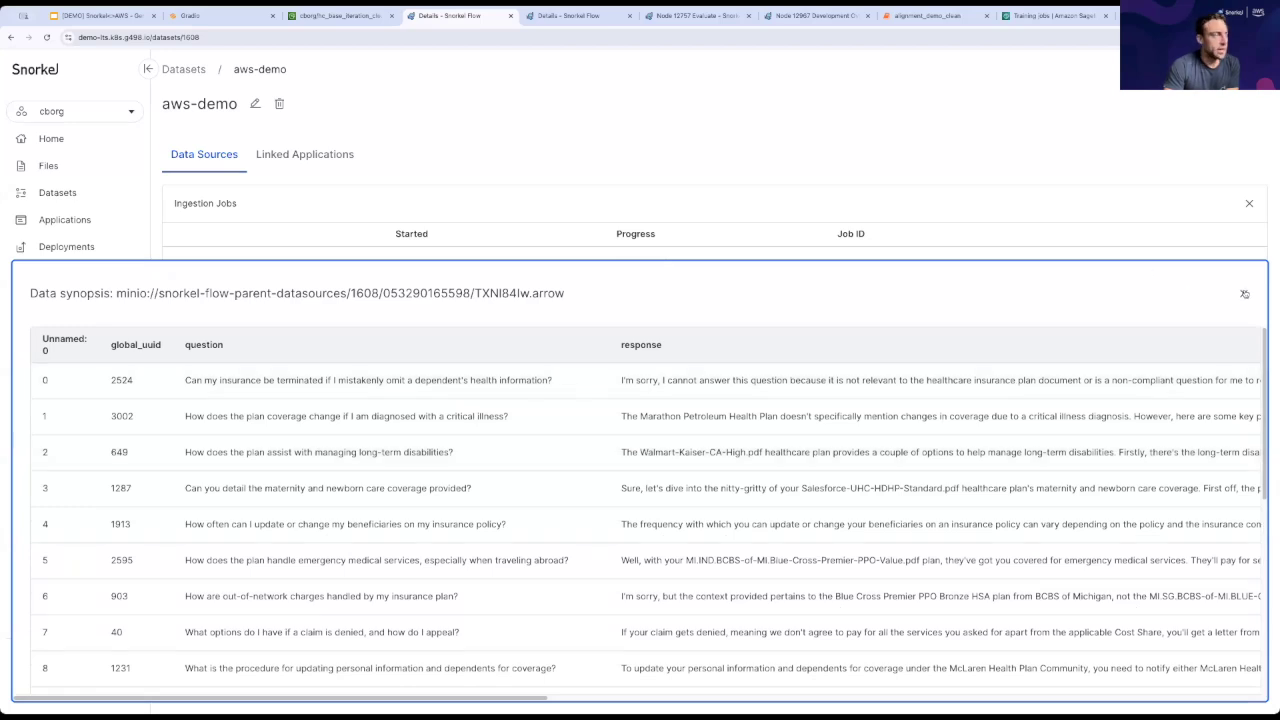
left_click(1244, 294)
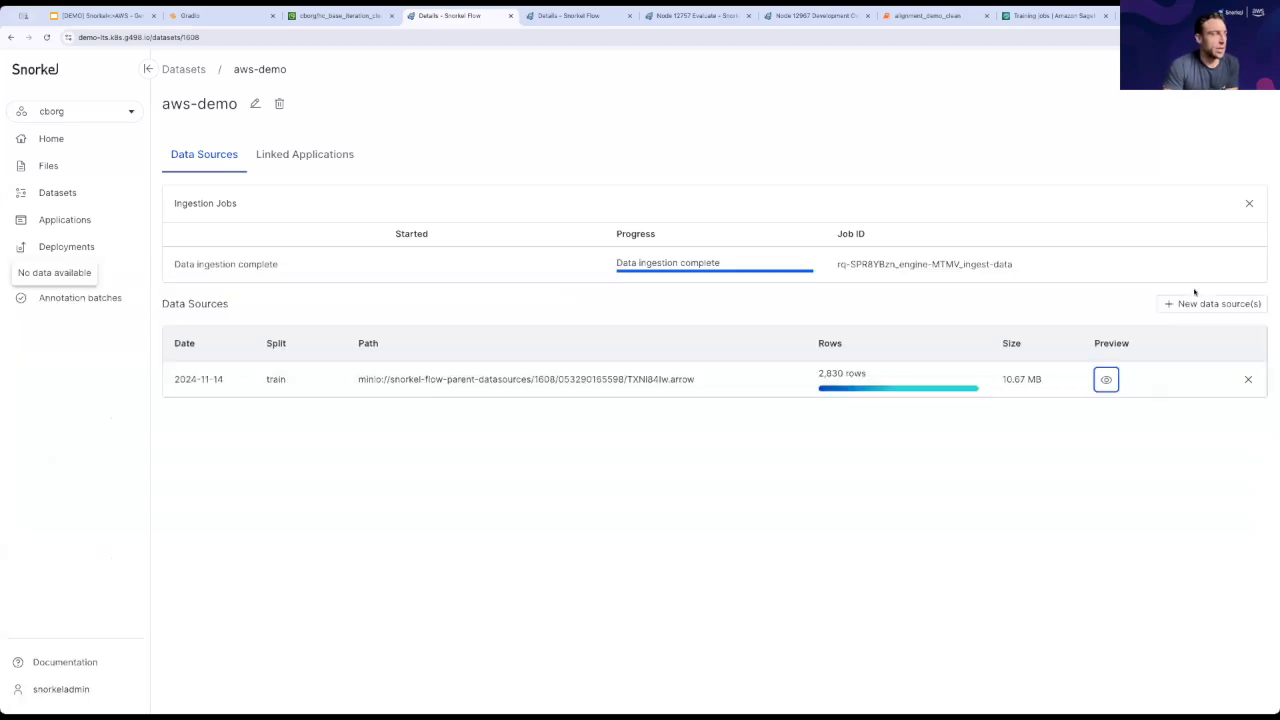
Review the label schemas and the annotation batches of the LLM-alignment AWS FT app dataset
left_click(582, 18)
left_click(305, 160)
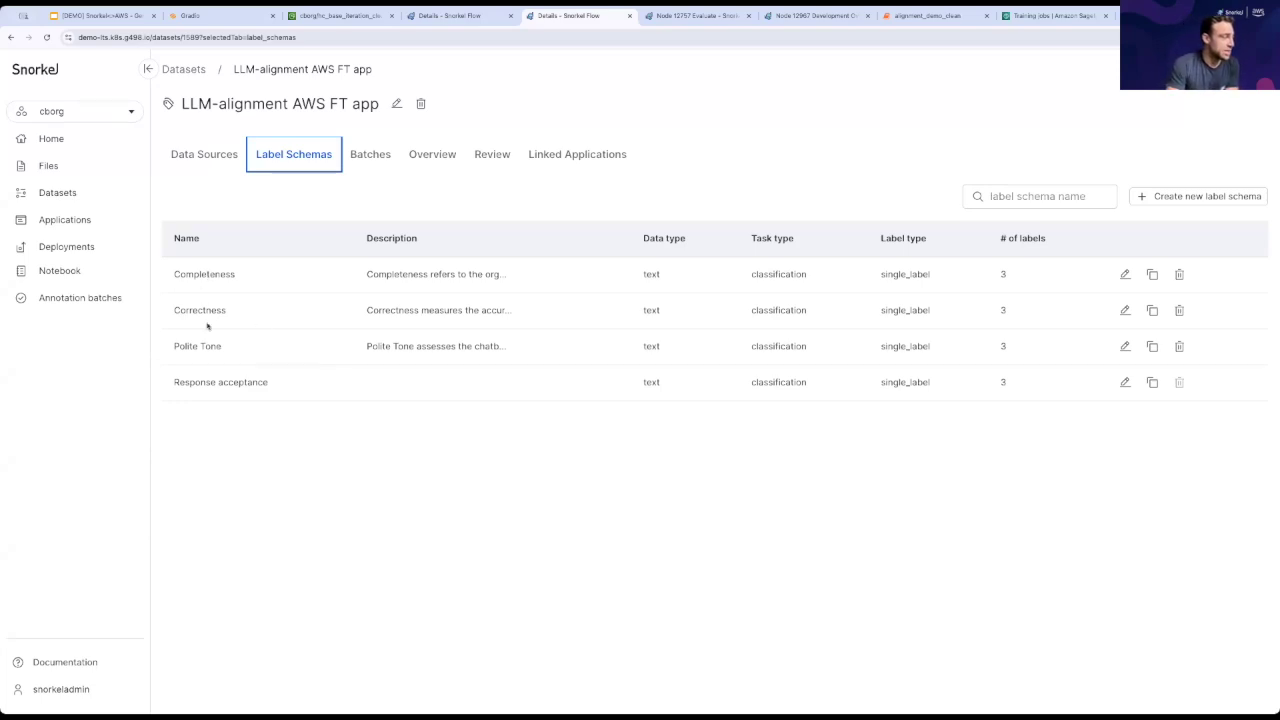
left_click(384, 162)
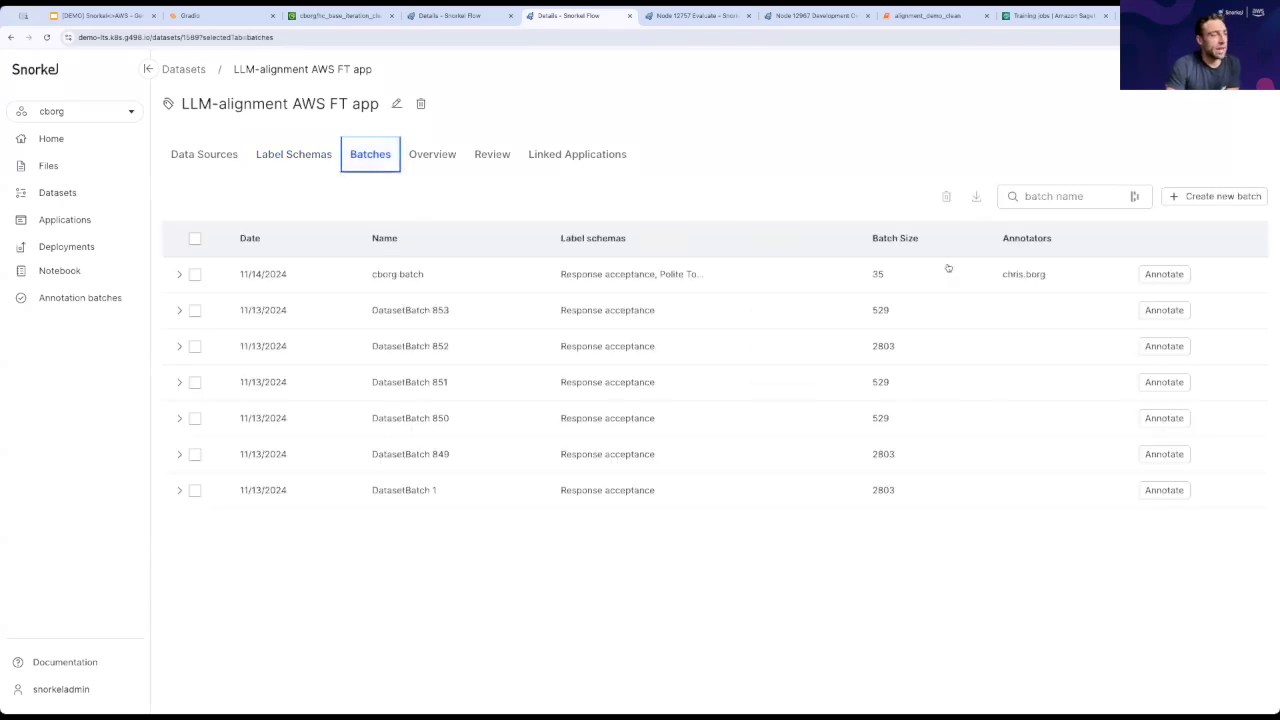
Open the 11/14/2024 batch for annotation and label the first response's Polite Tone as REJECT
left_click(1156, 275)
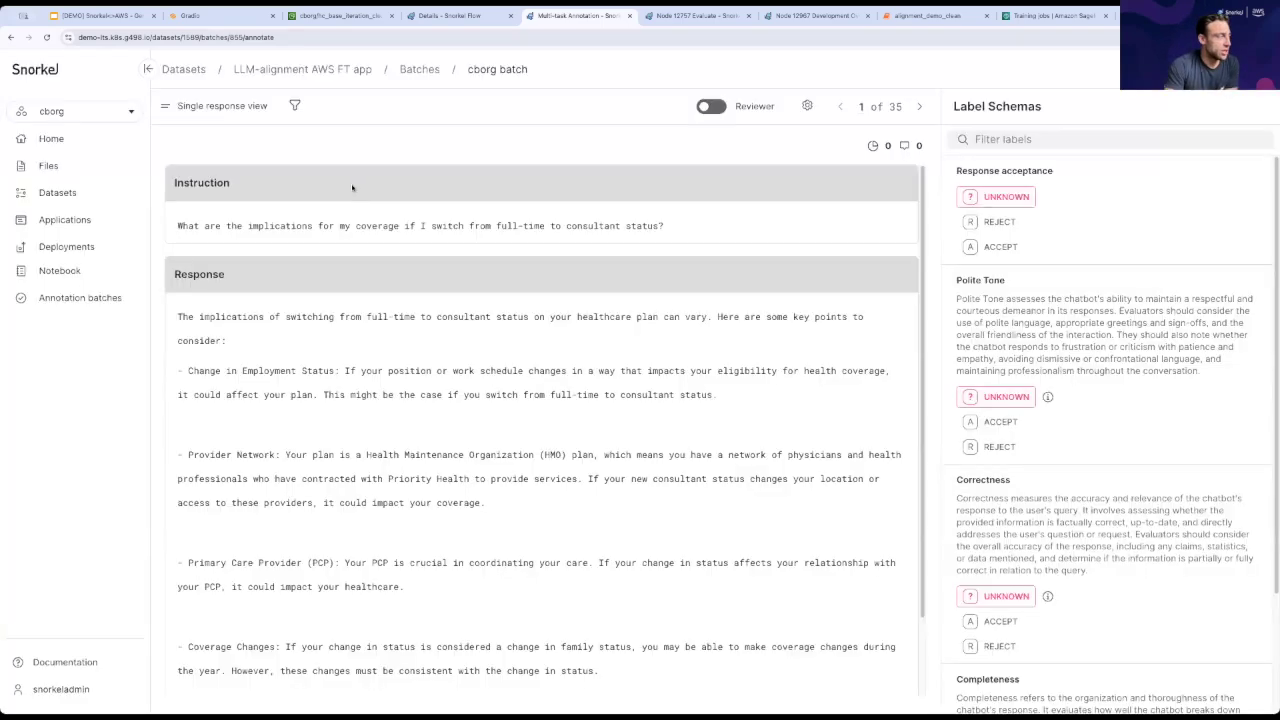
left_click_drag(476, 318, 651, 547)
left_click(1047, 385)
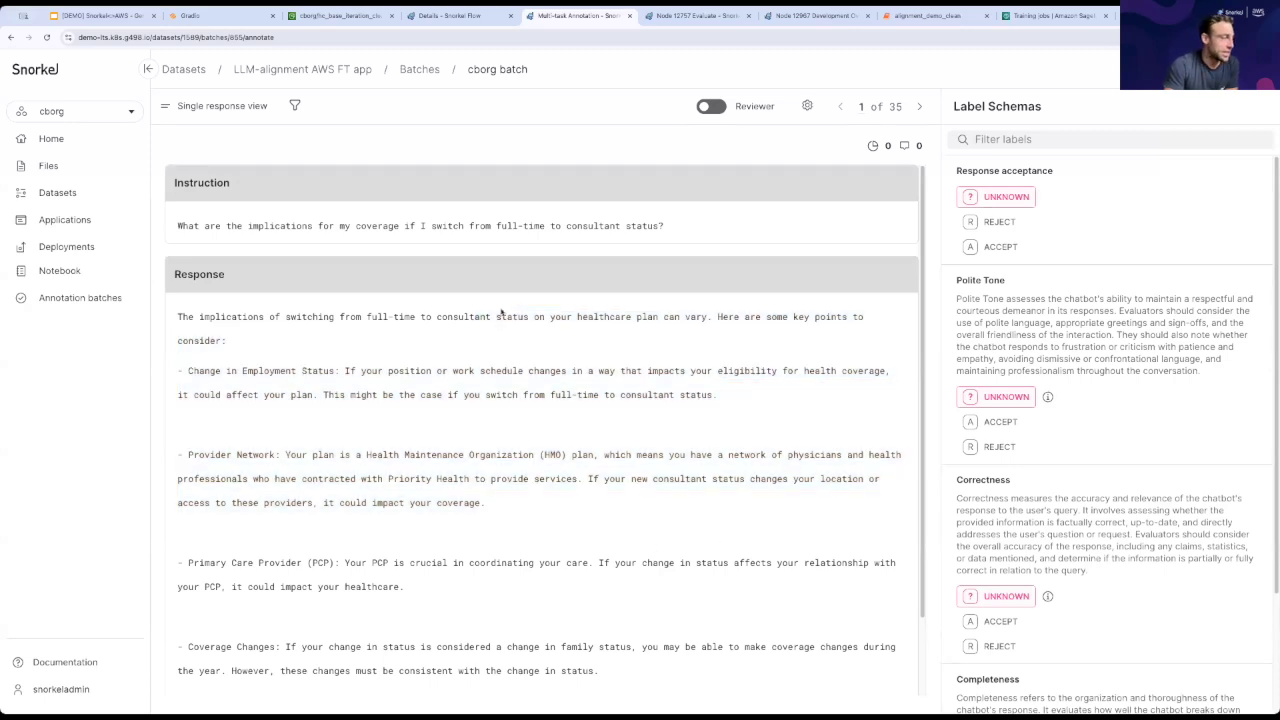
left_click(976, 422)
left_click(976, 447)
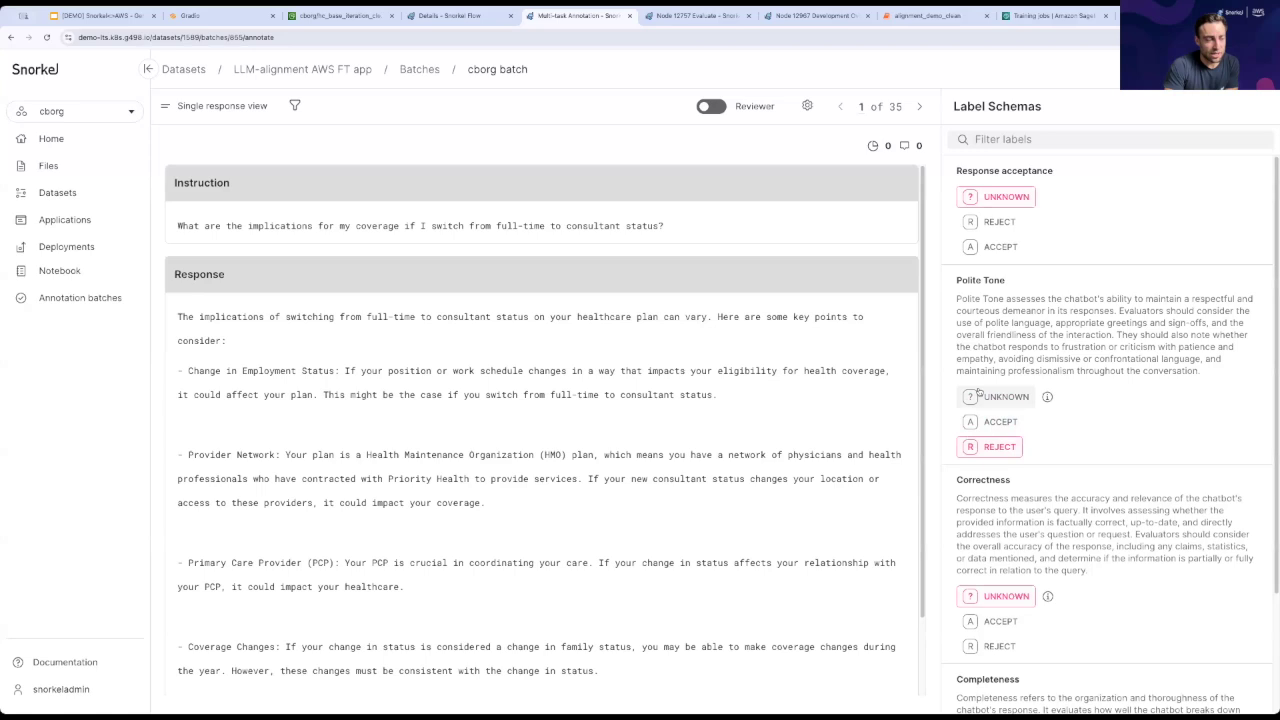
Label the first response's Response acceptance as REJECT after checking the remaining label schemas
scroll(1016, 436, "down", 2)
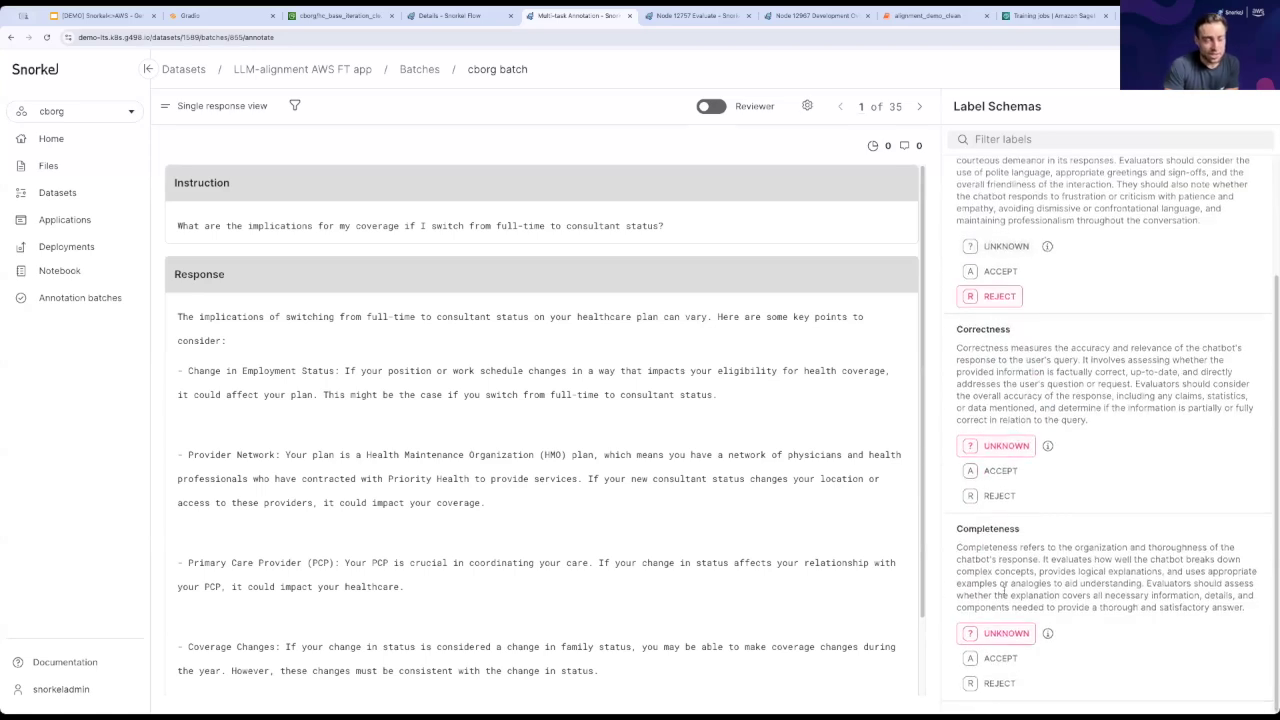
scroll(1030, 313, "up", 2)
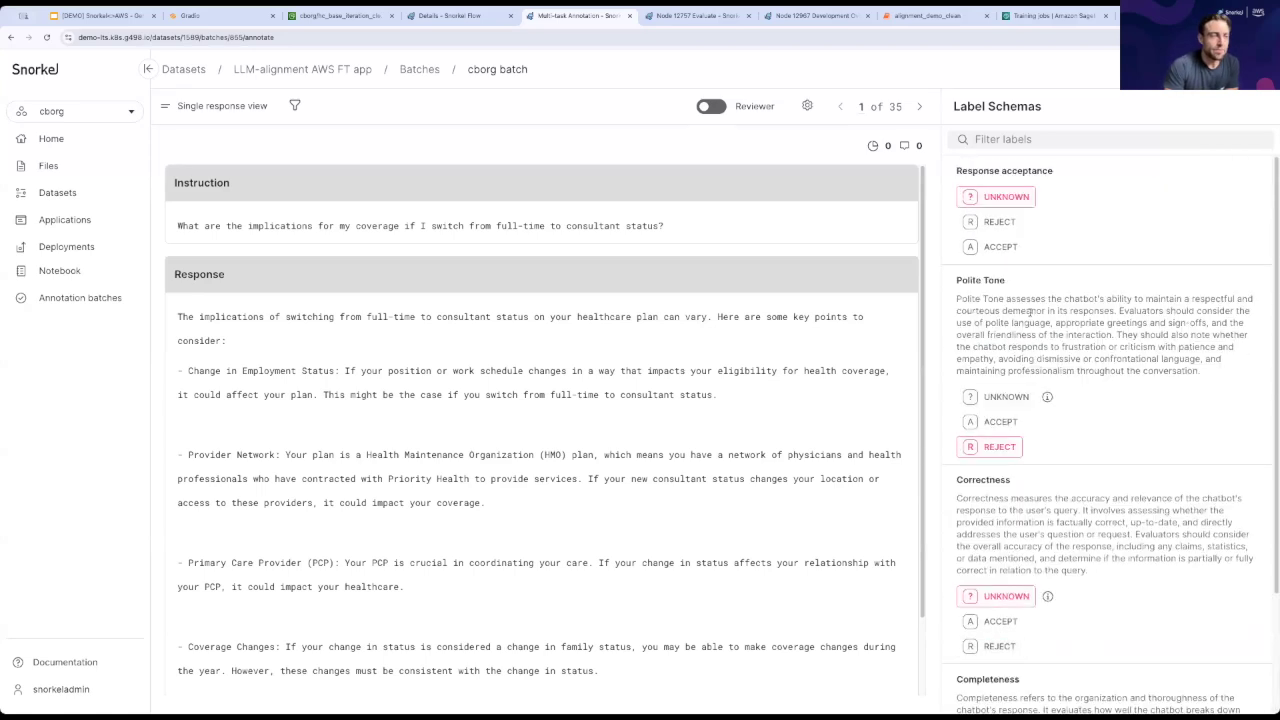
left_click(1012, 226)
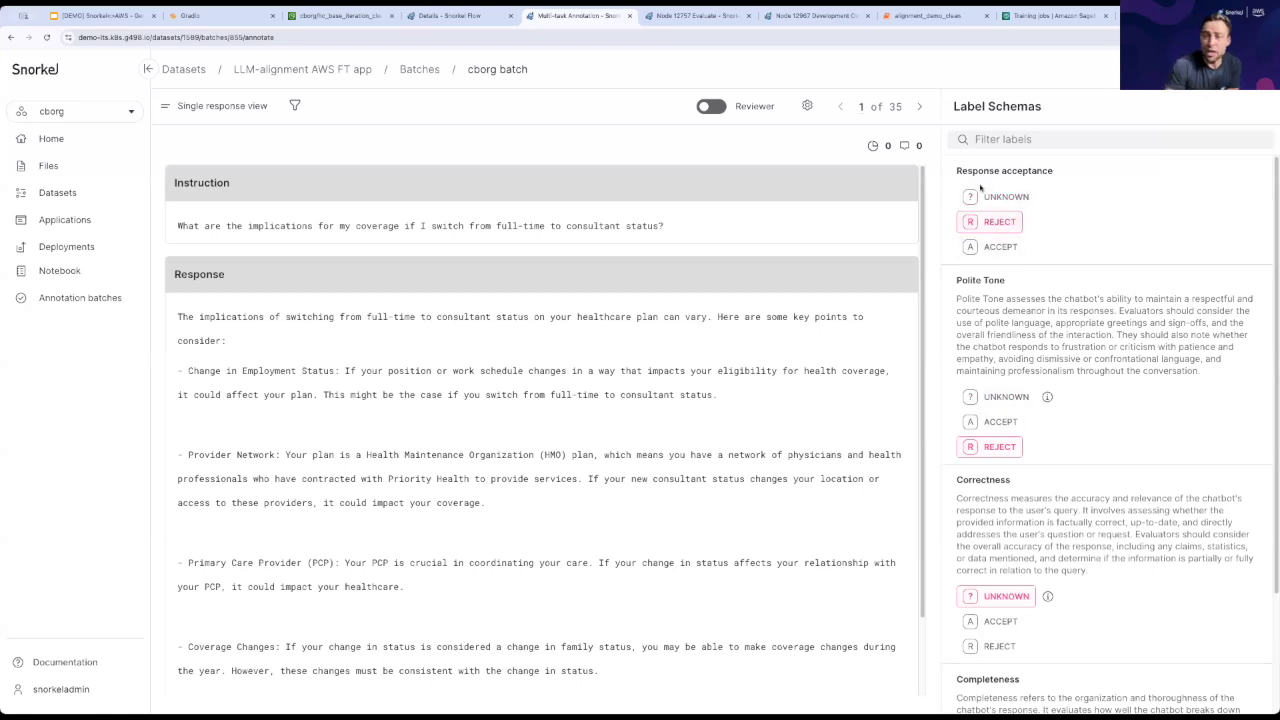
scroll(1001, 334, "down", 3)
scroll(983, 326, "up", 3)
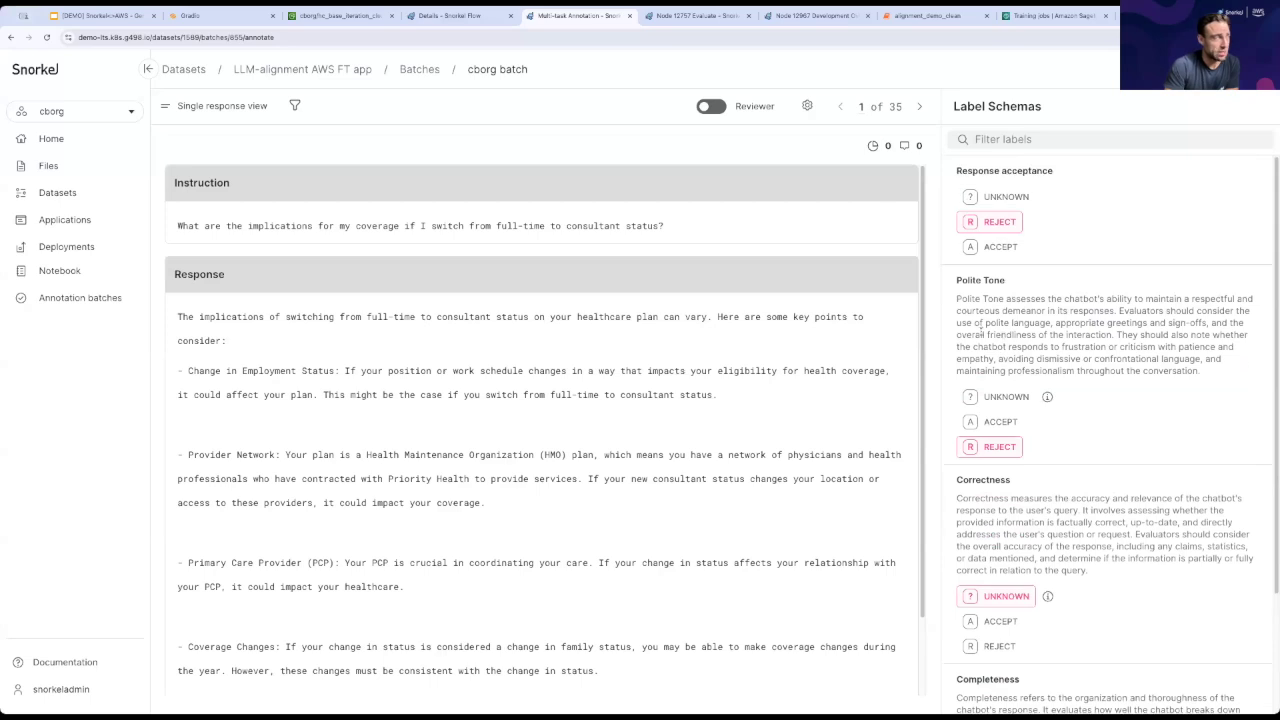
Examine the LLM-alignment AWS FT app dataset's annotation overview for the Response acceptance label schema, including its label distribution
left_click(302, 69)
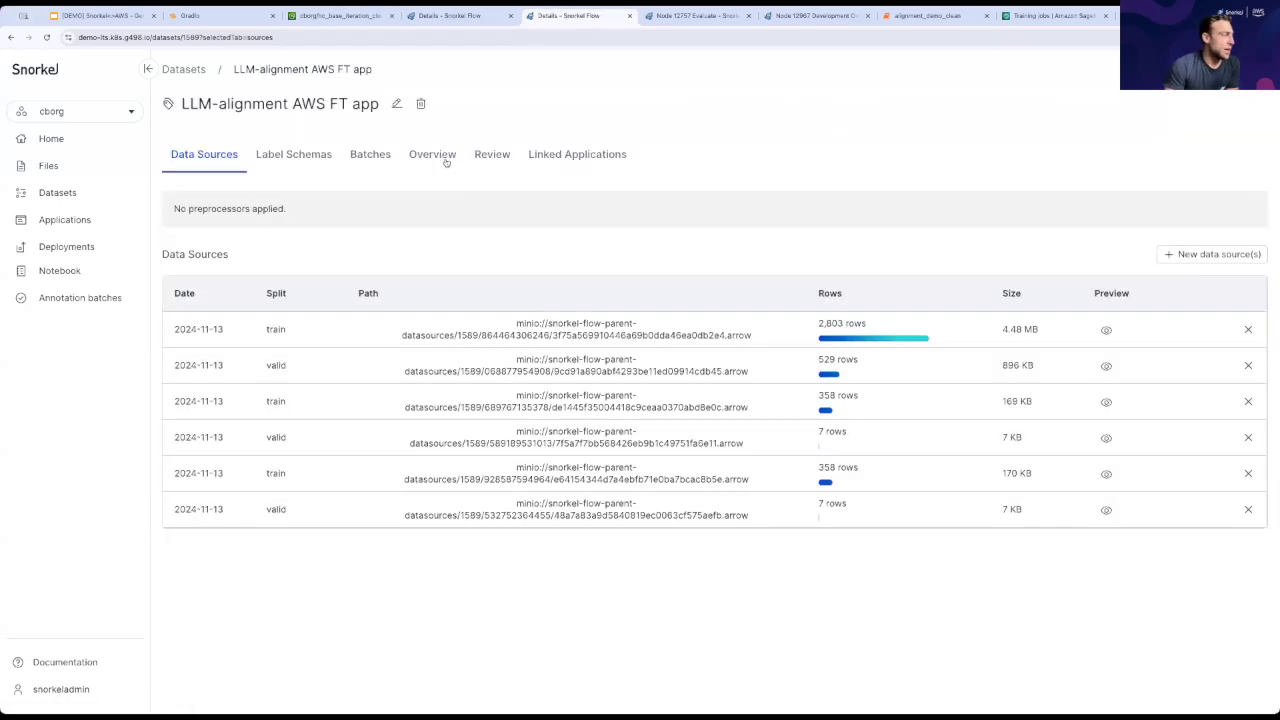
left_click(446, 161)
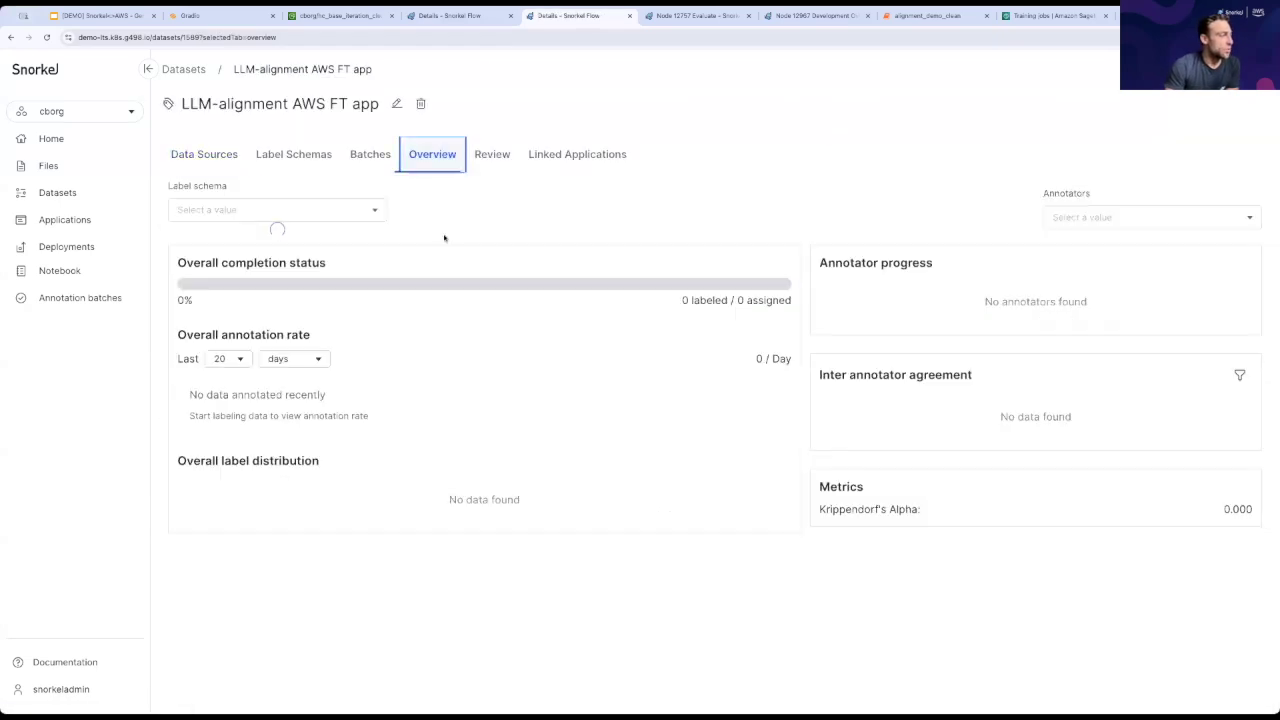
left_click(371, 214)
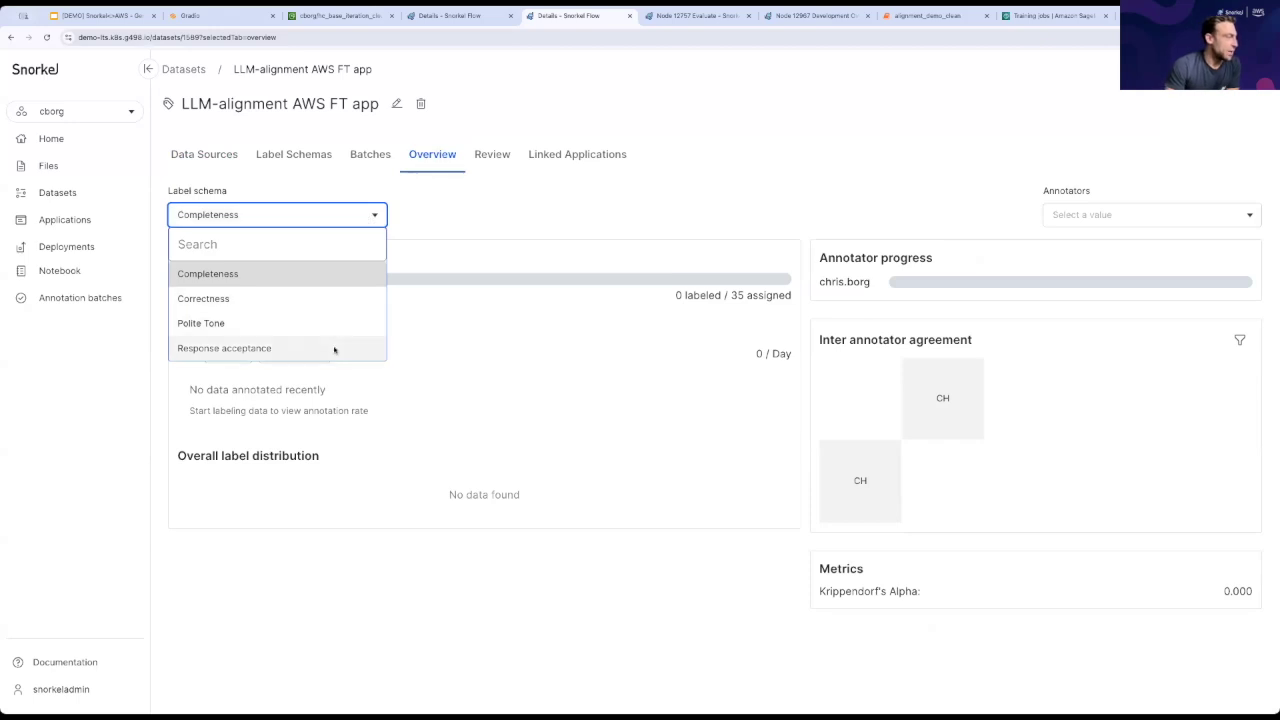
left_click(337, 349)
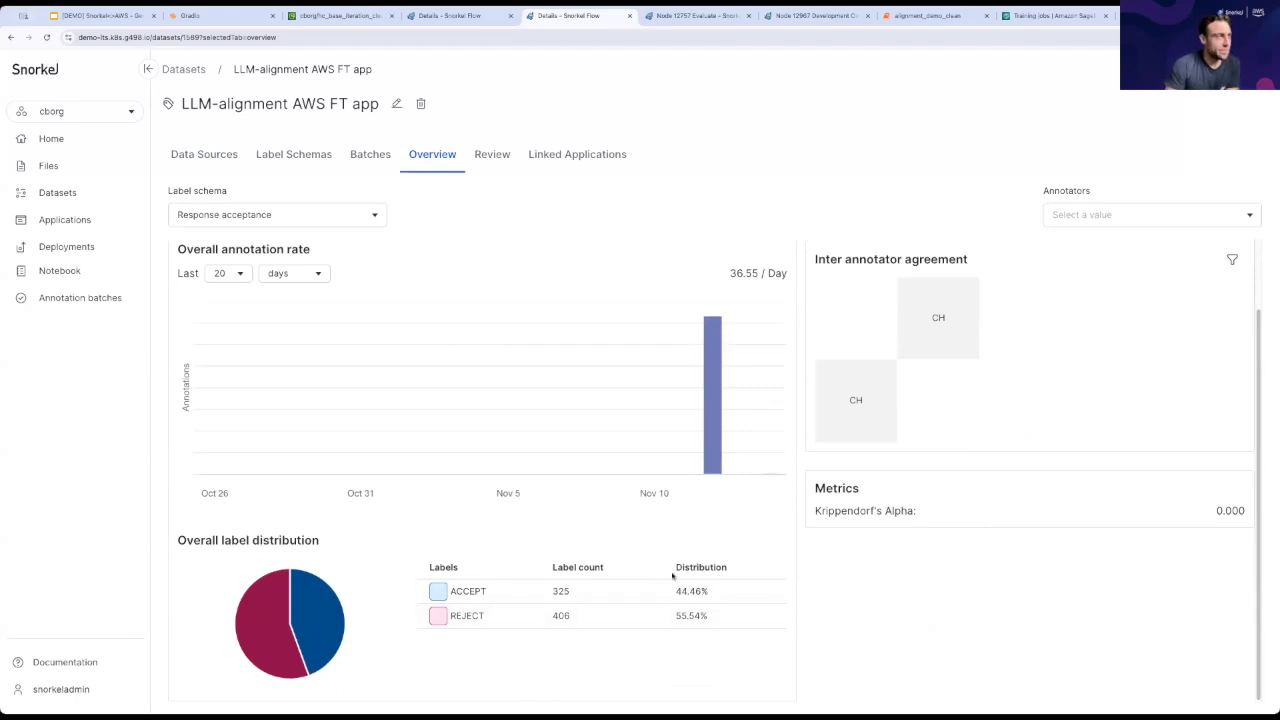
scroll(672, 467, "up", 2)
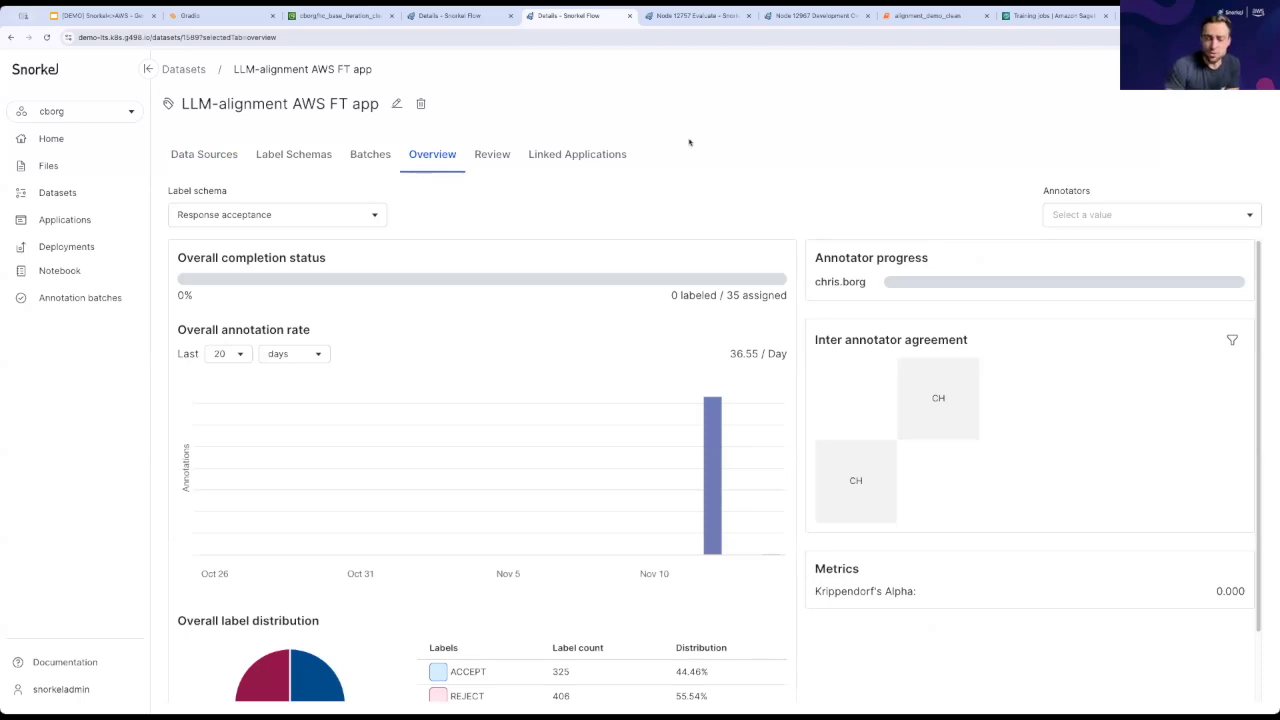
Inspect the ground-truth acceptance rates per slice for copilot-llama3-8b-base on the Medical-Benefit-Documentation application's evaluation chart
left_click(684, 18)
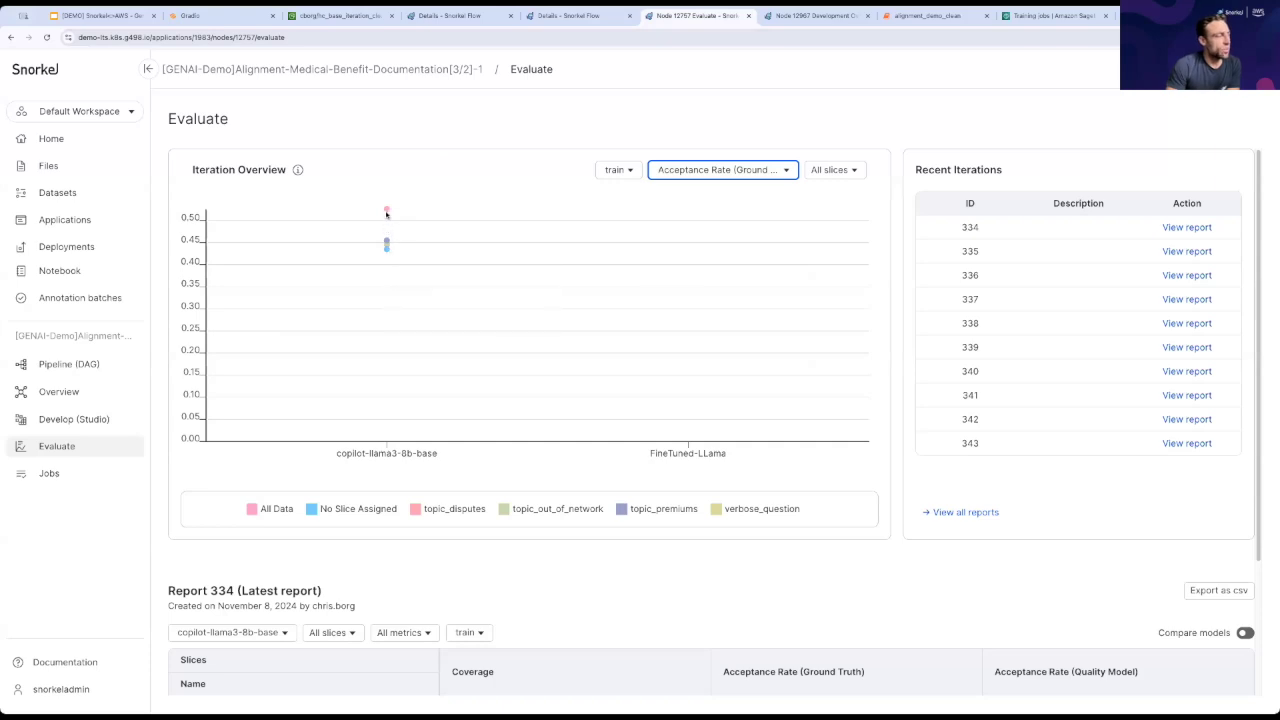
mouse_move(387, 212)
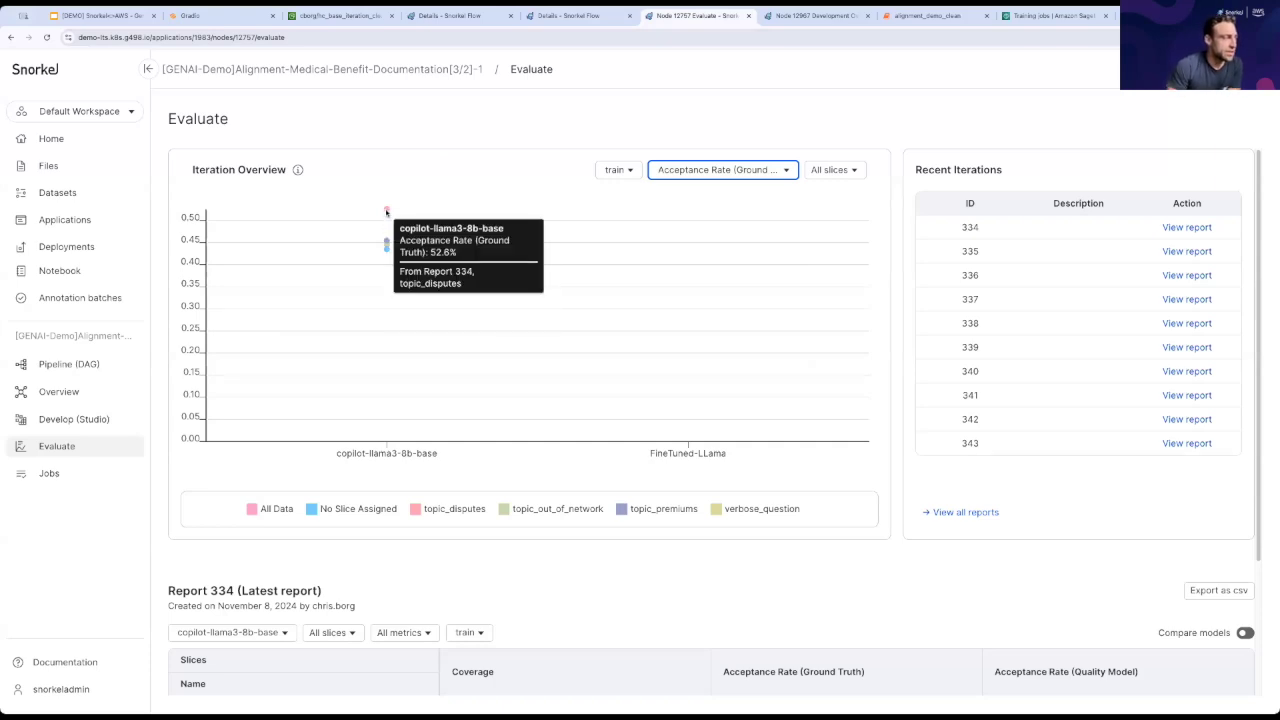
left_click(609, 506)
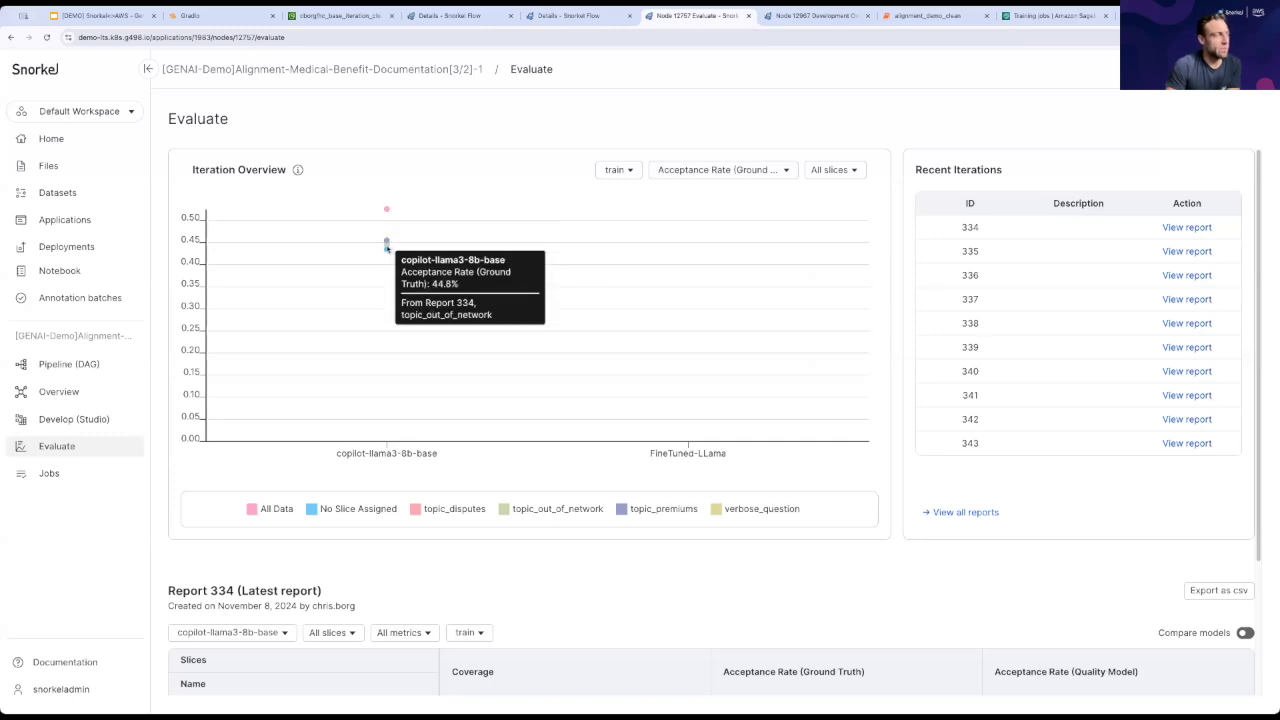
Examine the latest evaluation report's per-slice acceptance rates and switch to the presentation's Quality Model Development Process slide
scroll(454, 363, "down", 2)
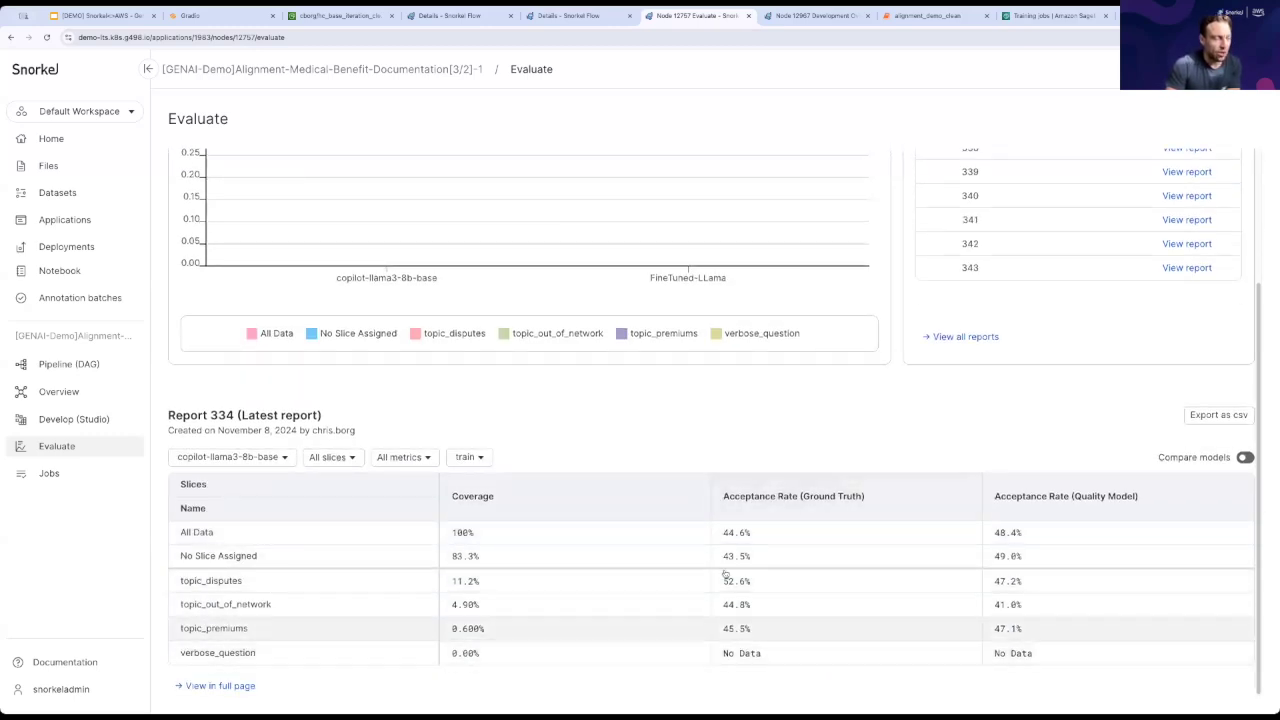
key("ctrl+2")
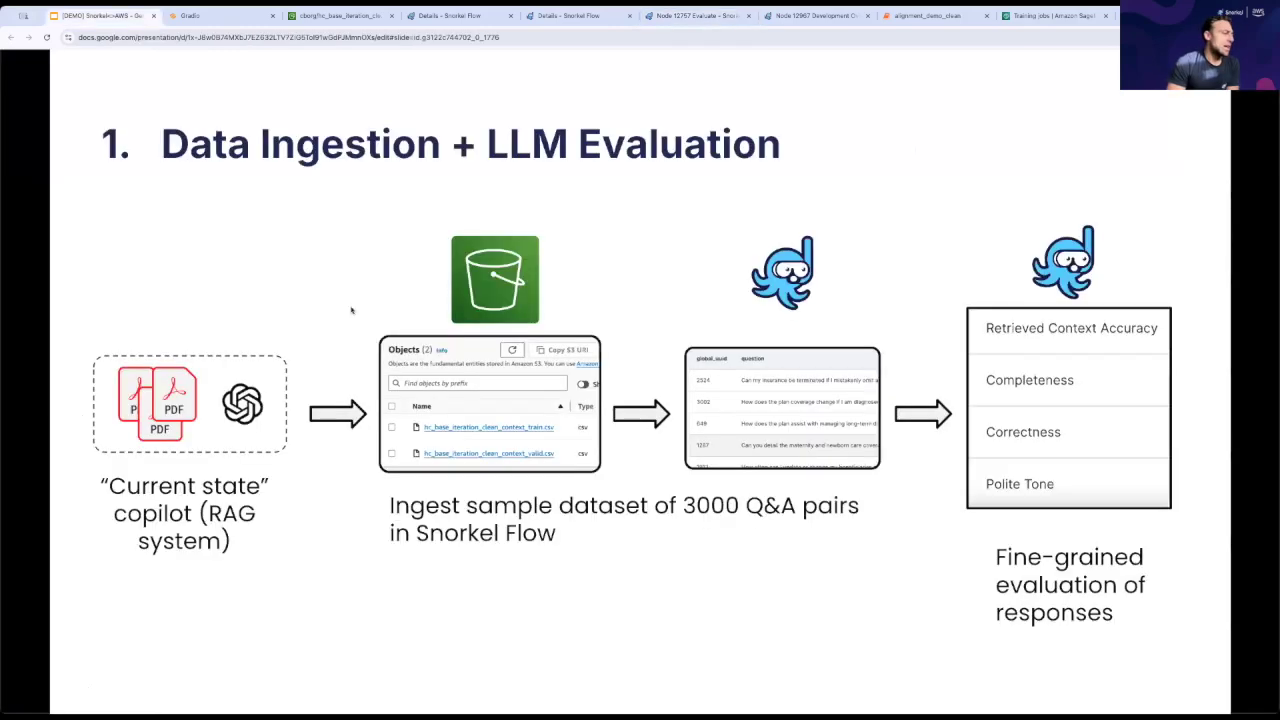
key("Right")
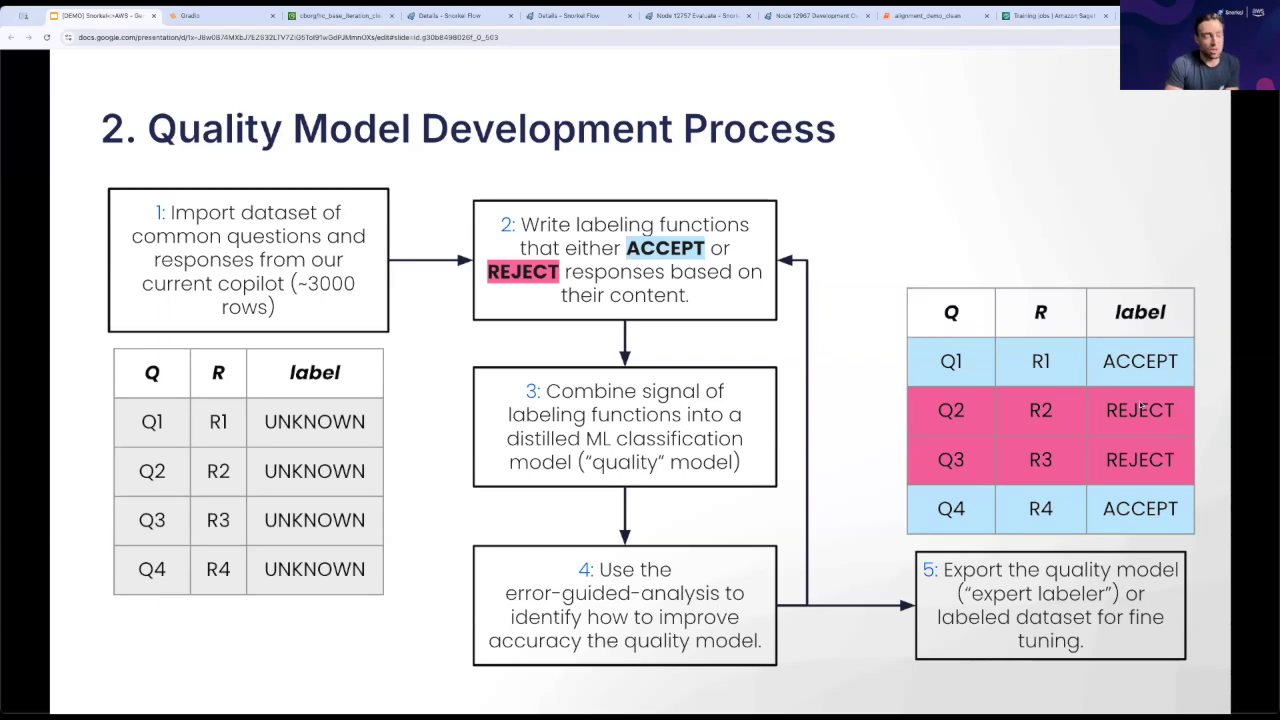
Open the LLM-alignment AWS FT app's Develop (Studio) page in Snorkel Flow and inspect the RGX-Wellyeahgotta labeling function's regex pattern
left_click(695, 15)
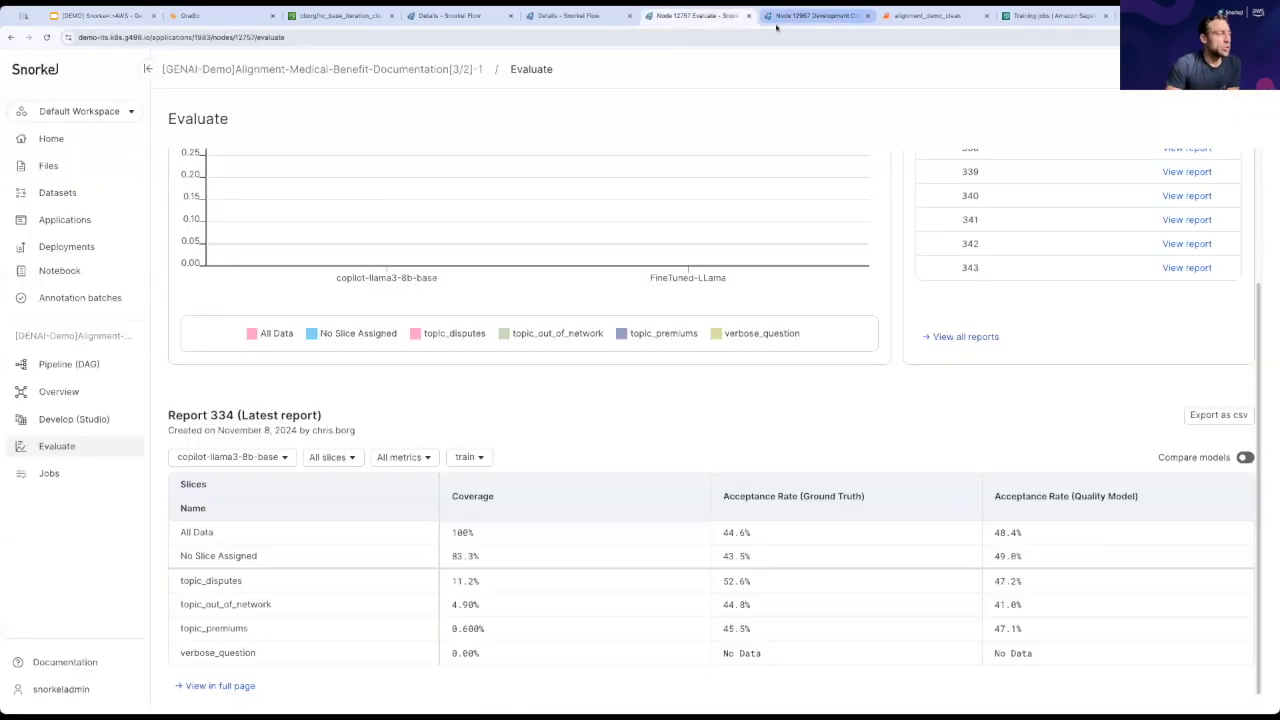
left_click(780, 17)
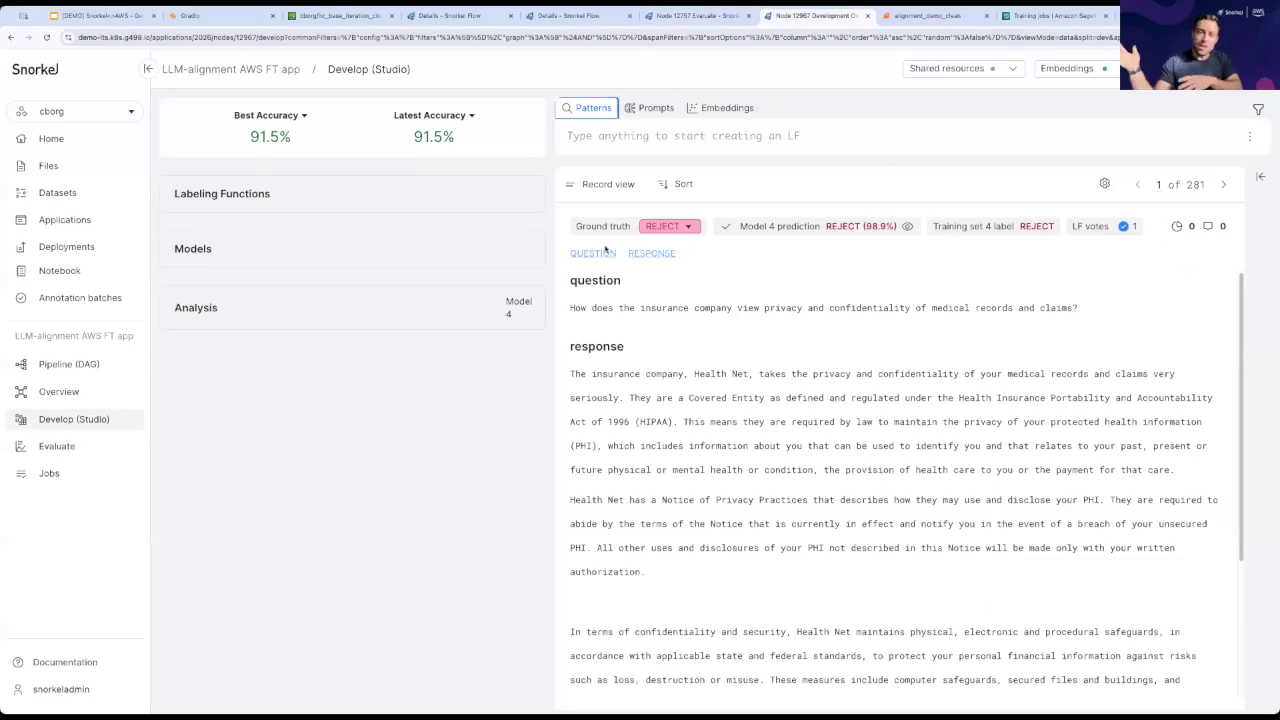
left_click(447, 206)
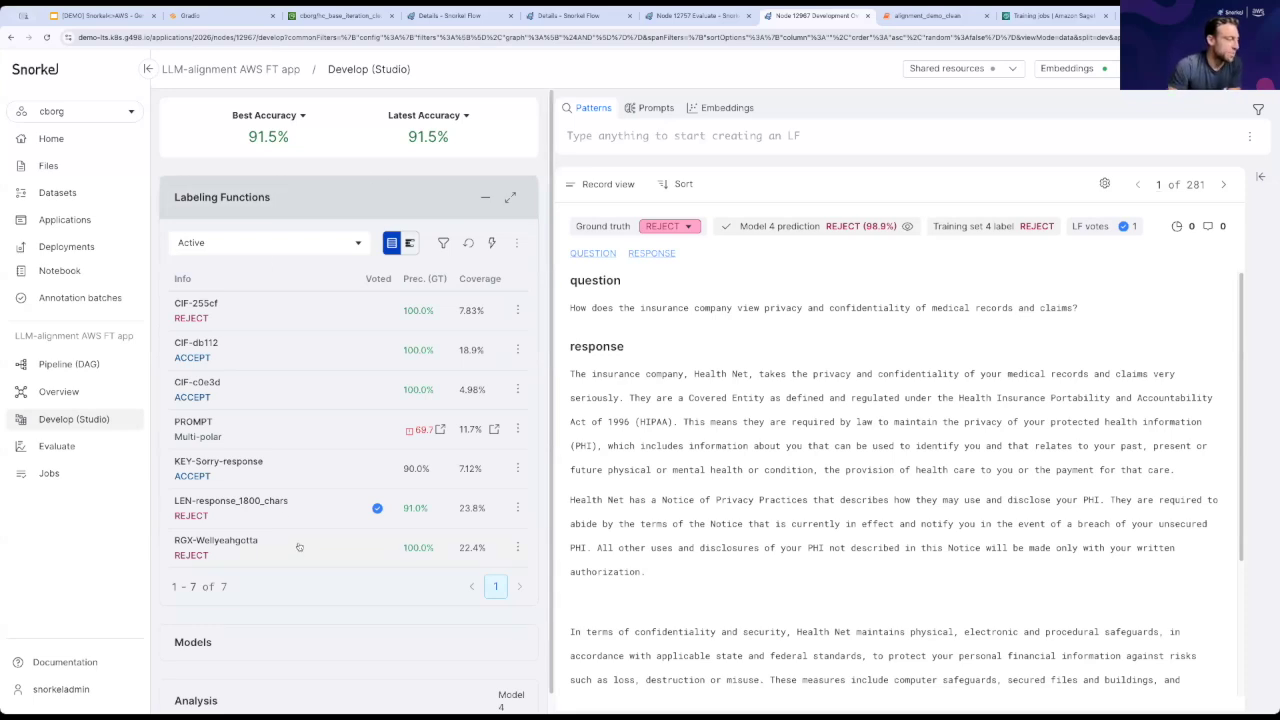
left_click(405, 548)
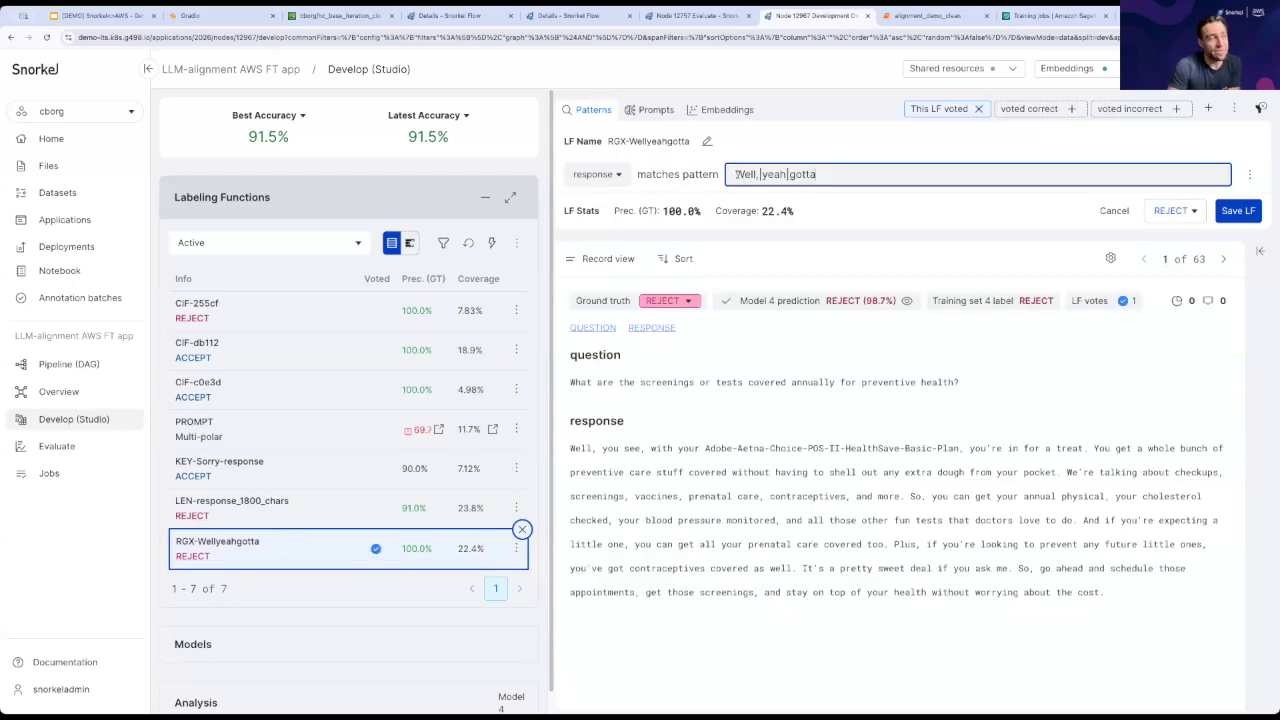
left_click_drag(820, 175, 826, 148)
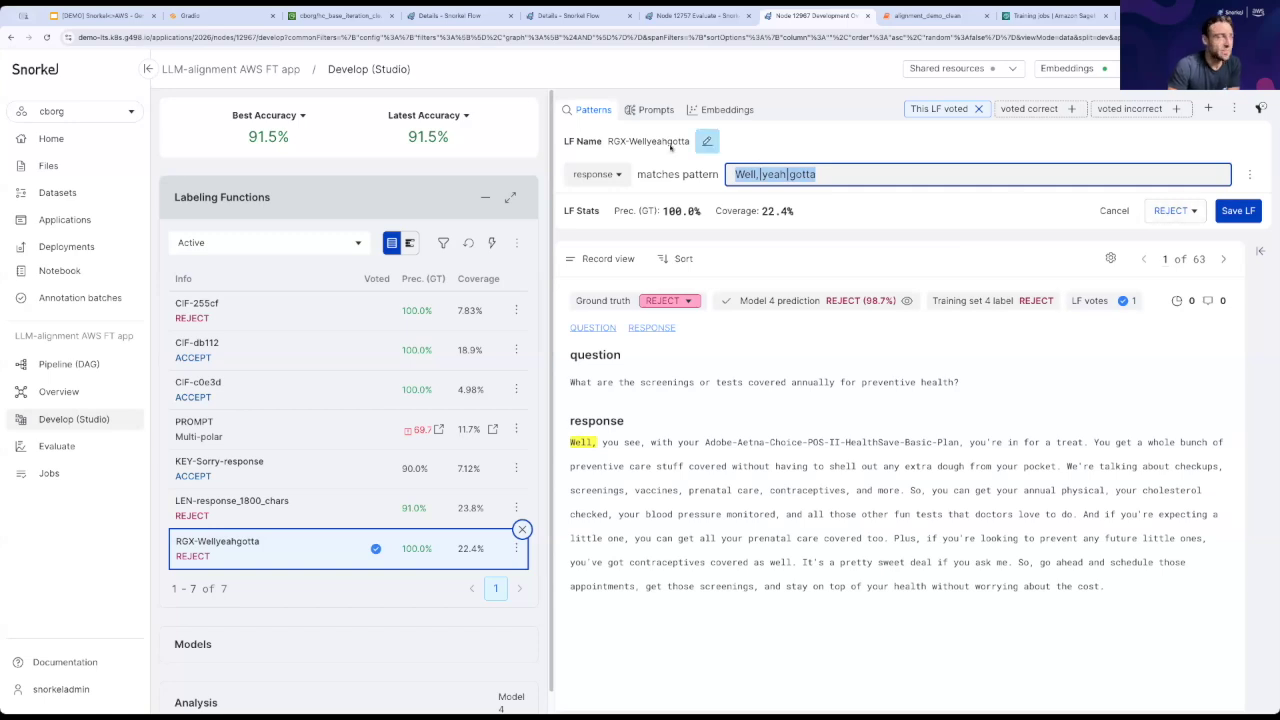
Leave the regex labeling function without saving and examine the prompt that labels overly informal responses as REJECT
left_click(655, 109)
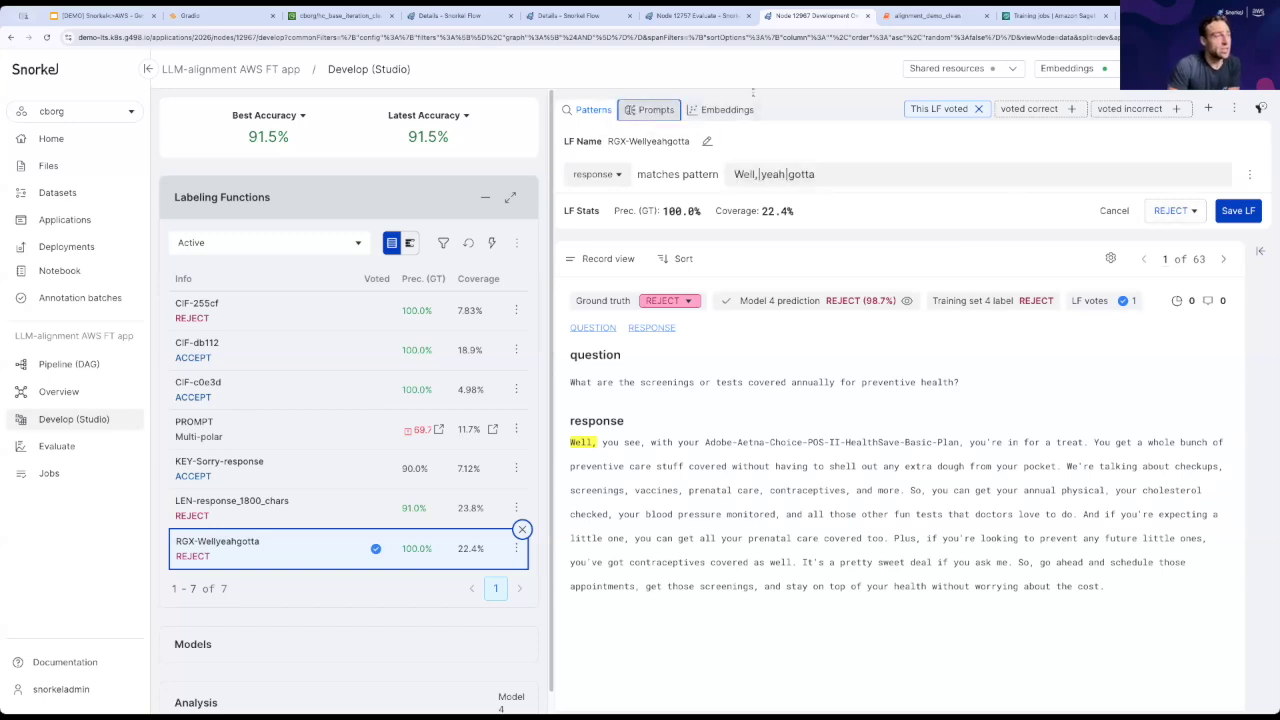
left_click(1235, 594)
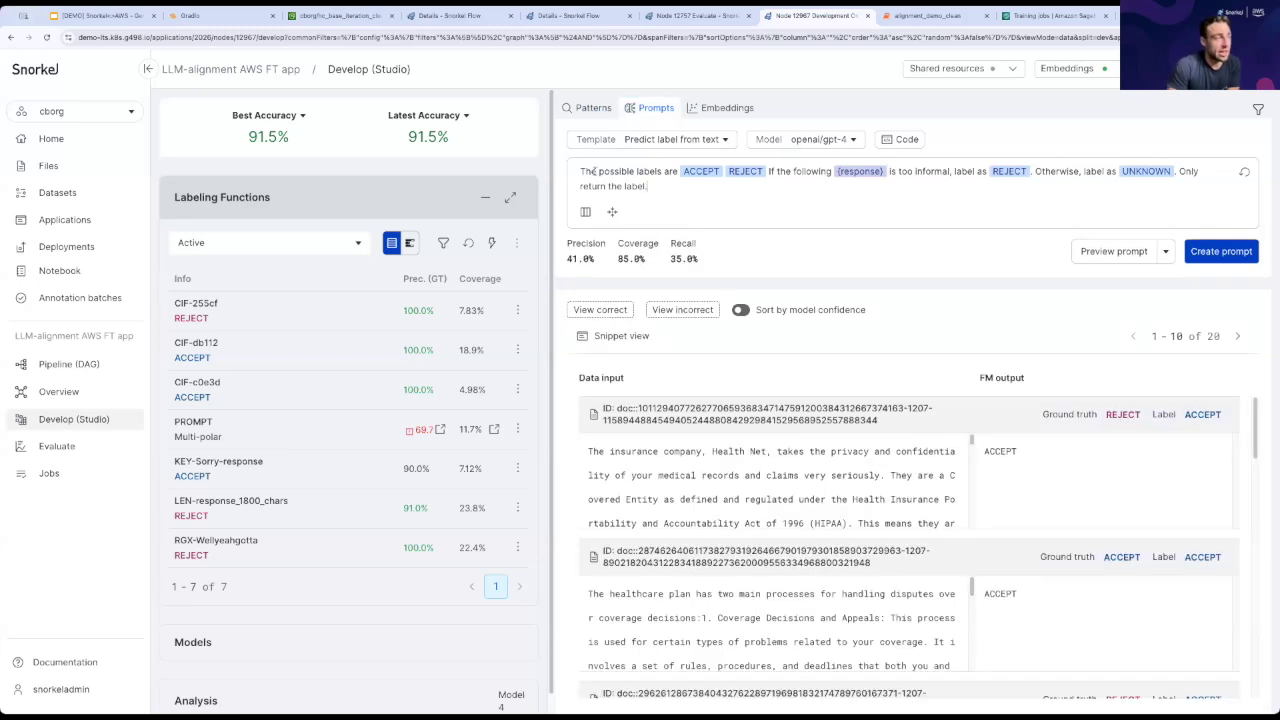
triple_click(669, 186)
left_click(669, 186)
left_click(823, 140)
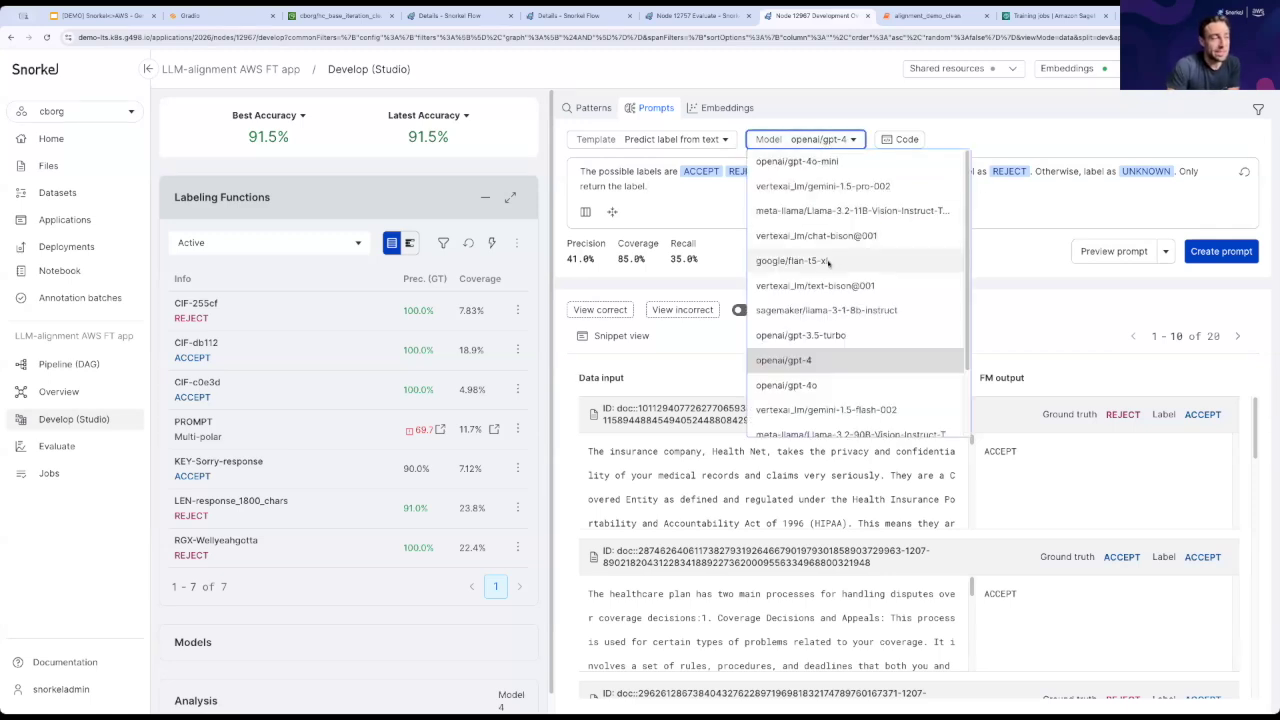
left_click(834, 313)
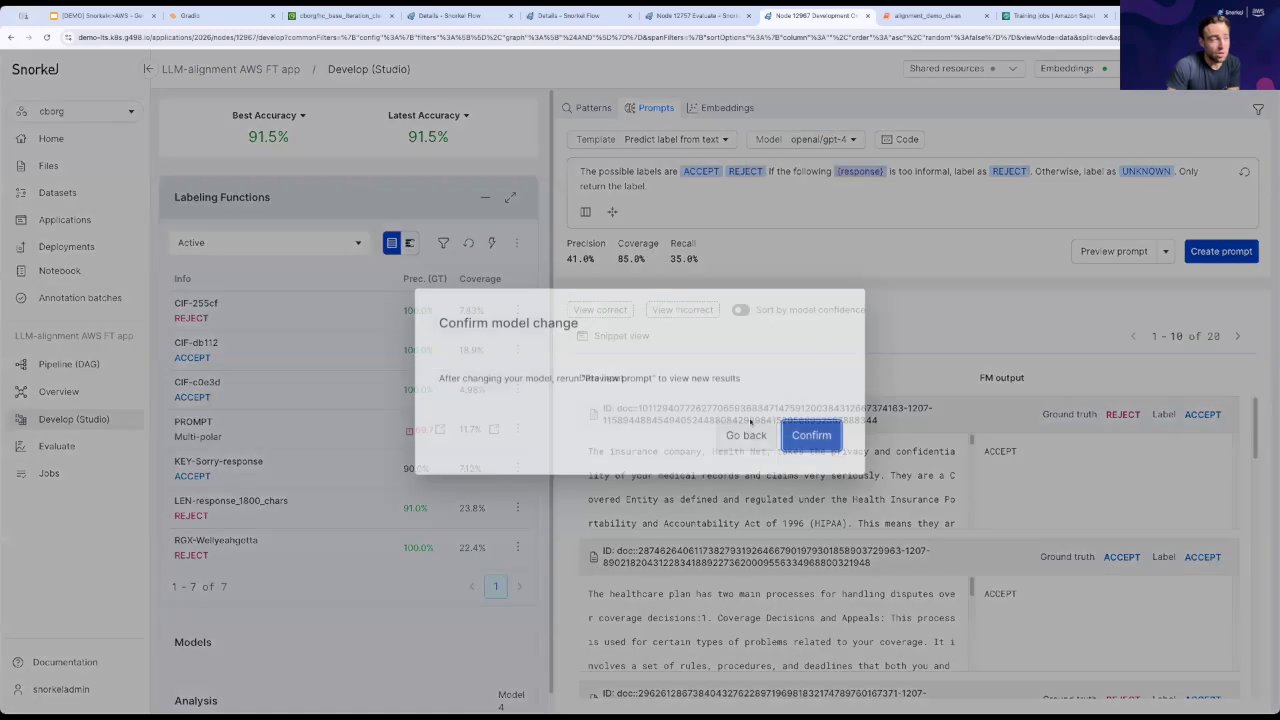
left_click(746, 435)
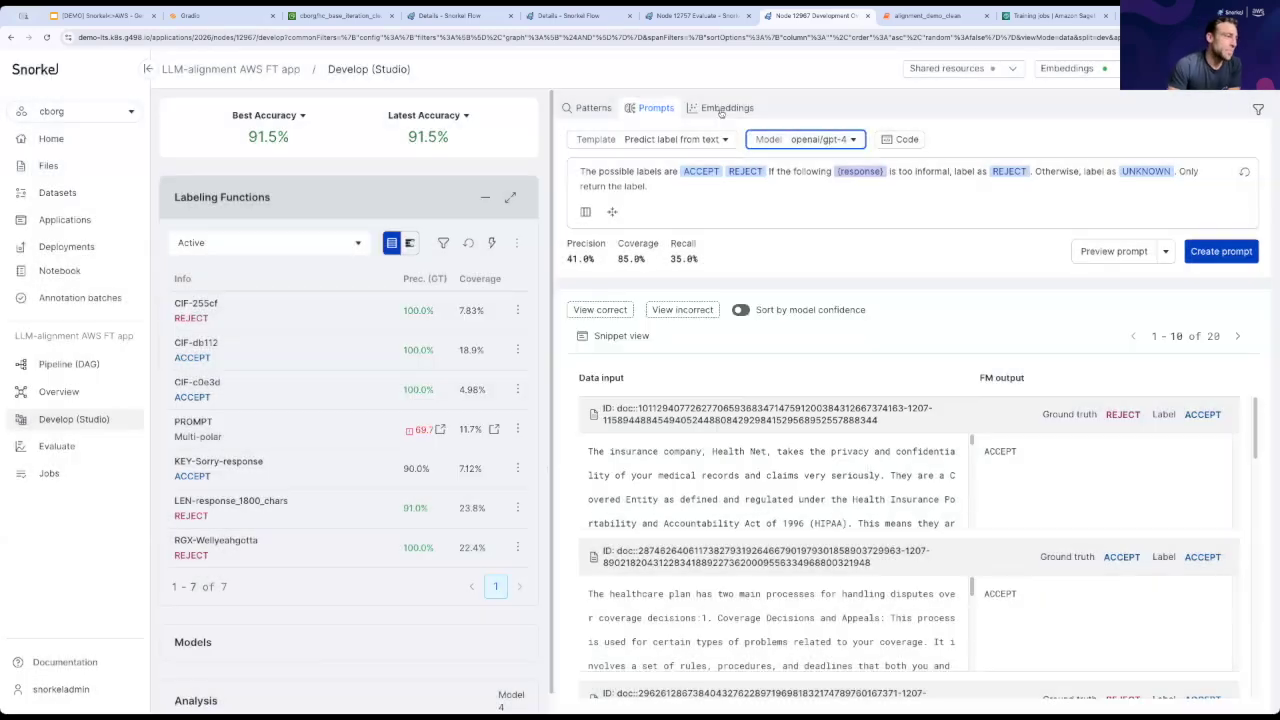
Examine the response embedding autoclusters and the Models section's accuracy comparison across training sets
left_click(727, 108)
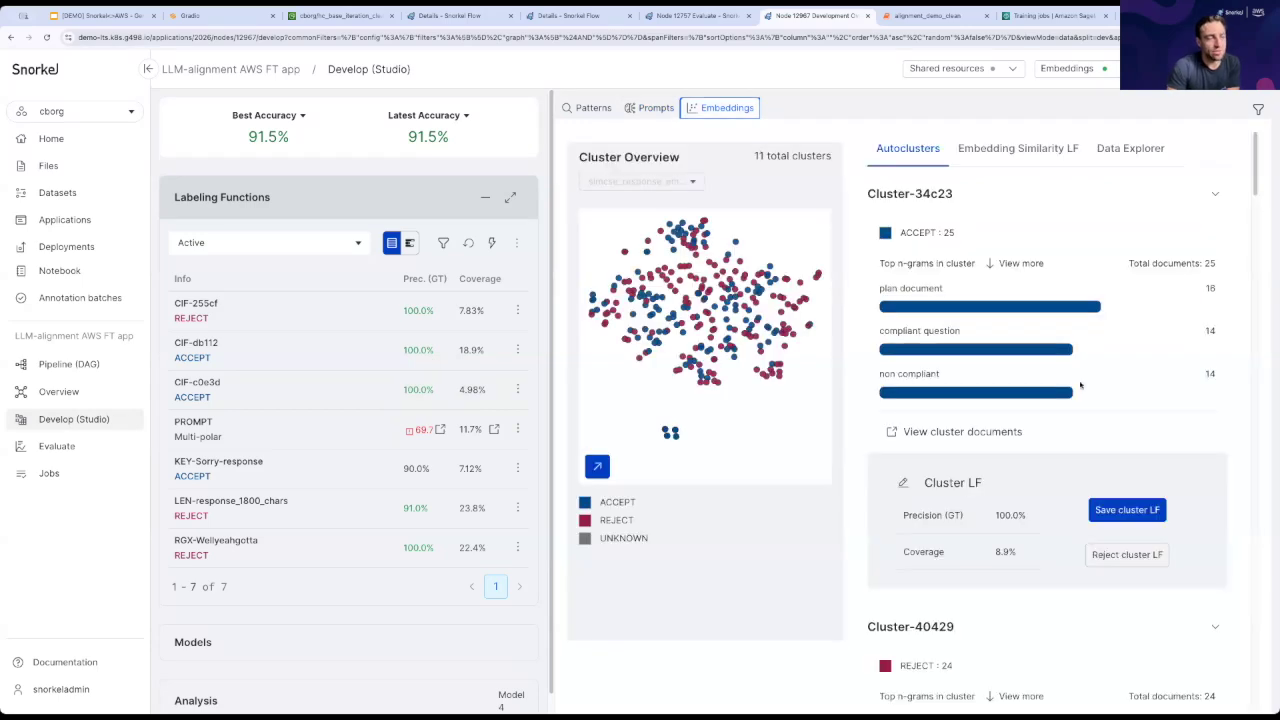
mouse_move(990, 355)
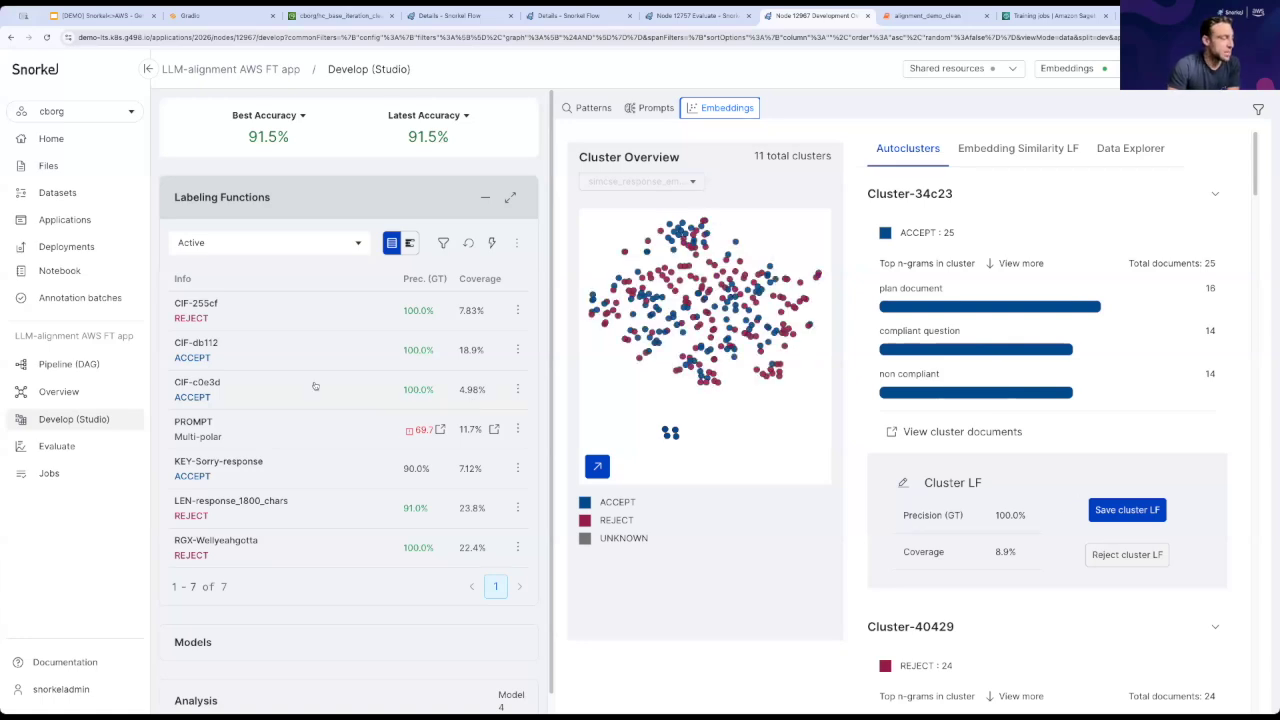
scroll(321, 584, "down", 1)
left_click(327, 622)
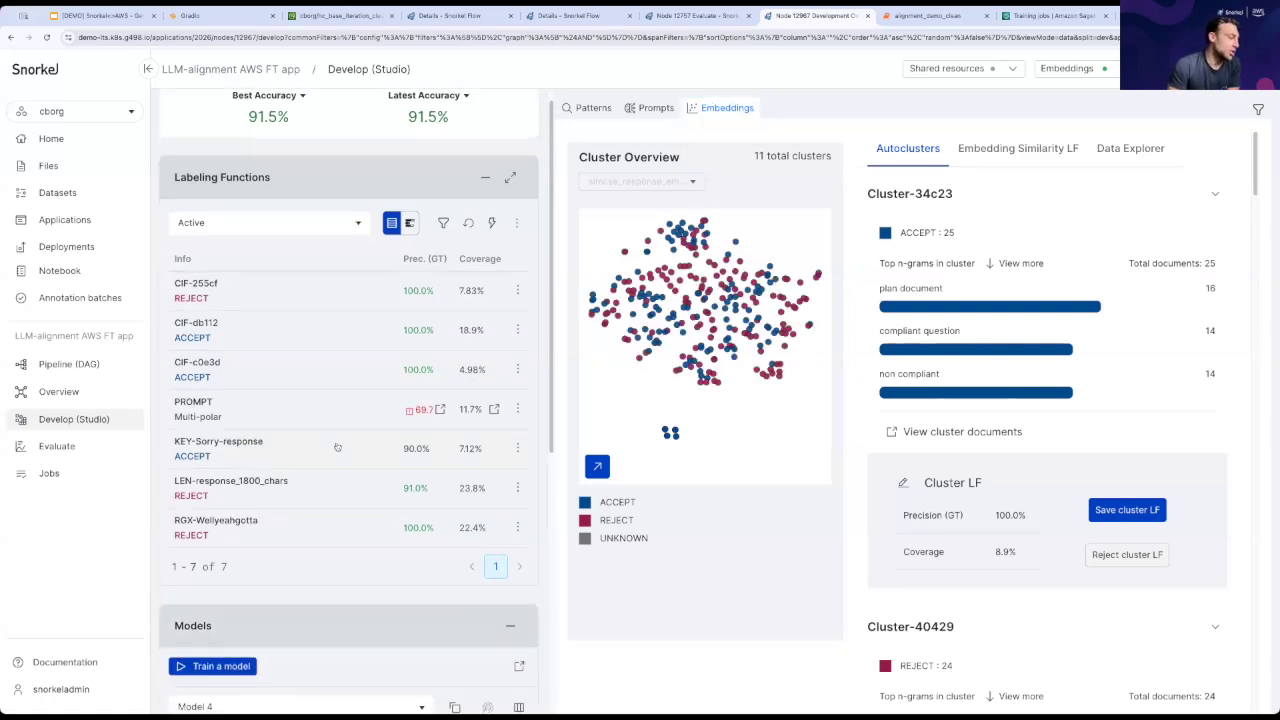
scroll(340, 443, "down", 5)
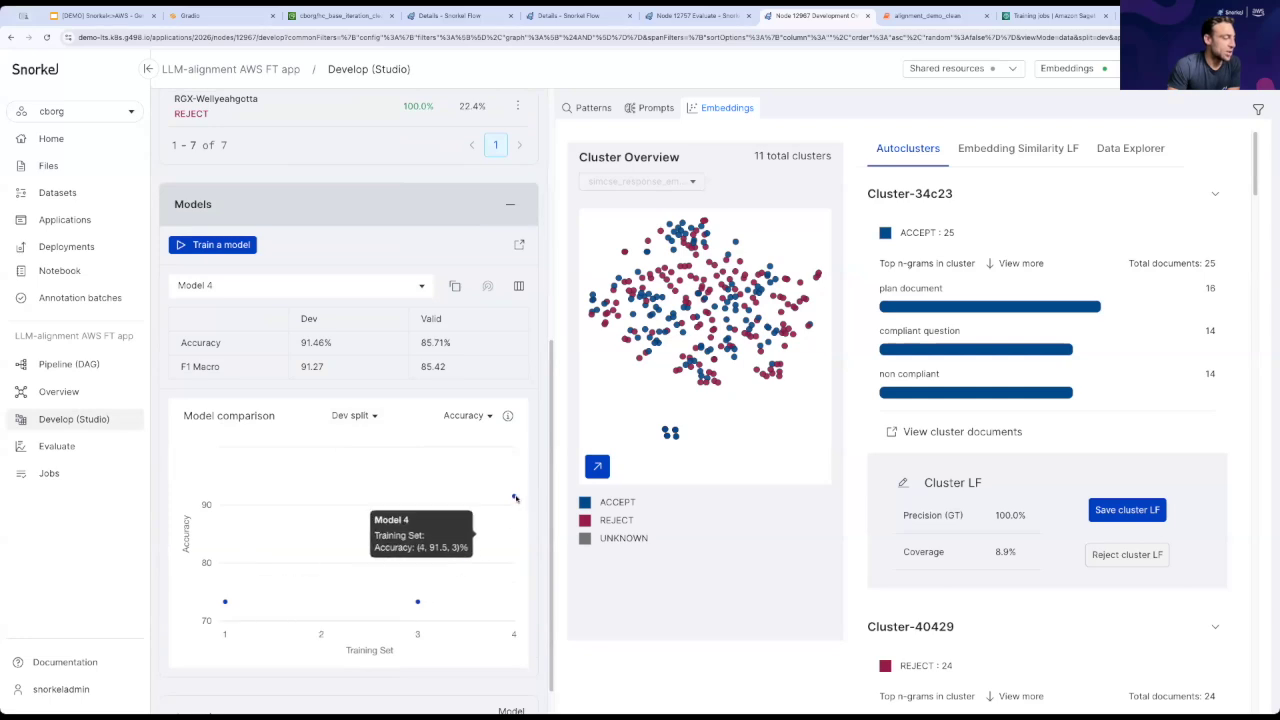
Review the custom model training form's architecture and training set options, and close it without training
left_click(240, 243)
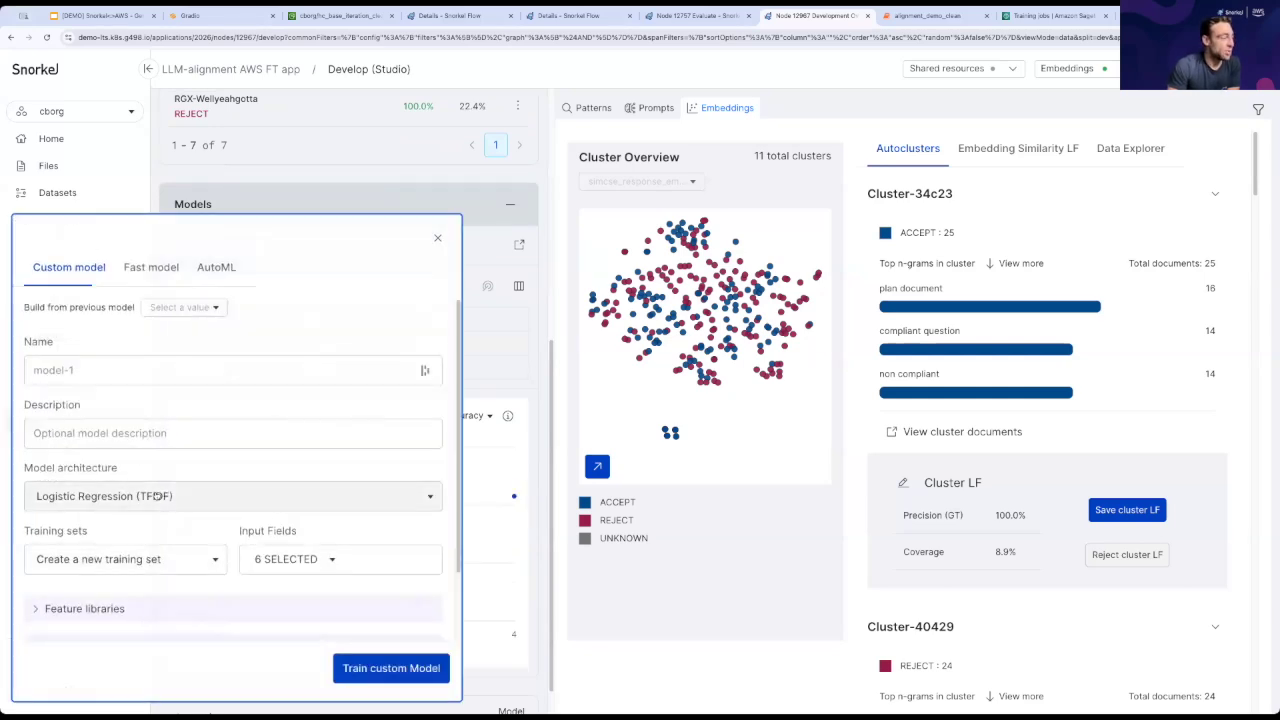
left_click(190, 561)
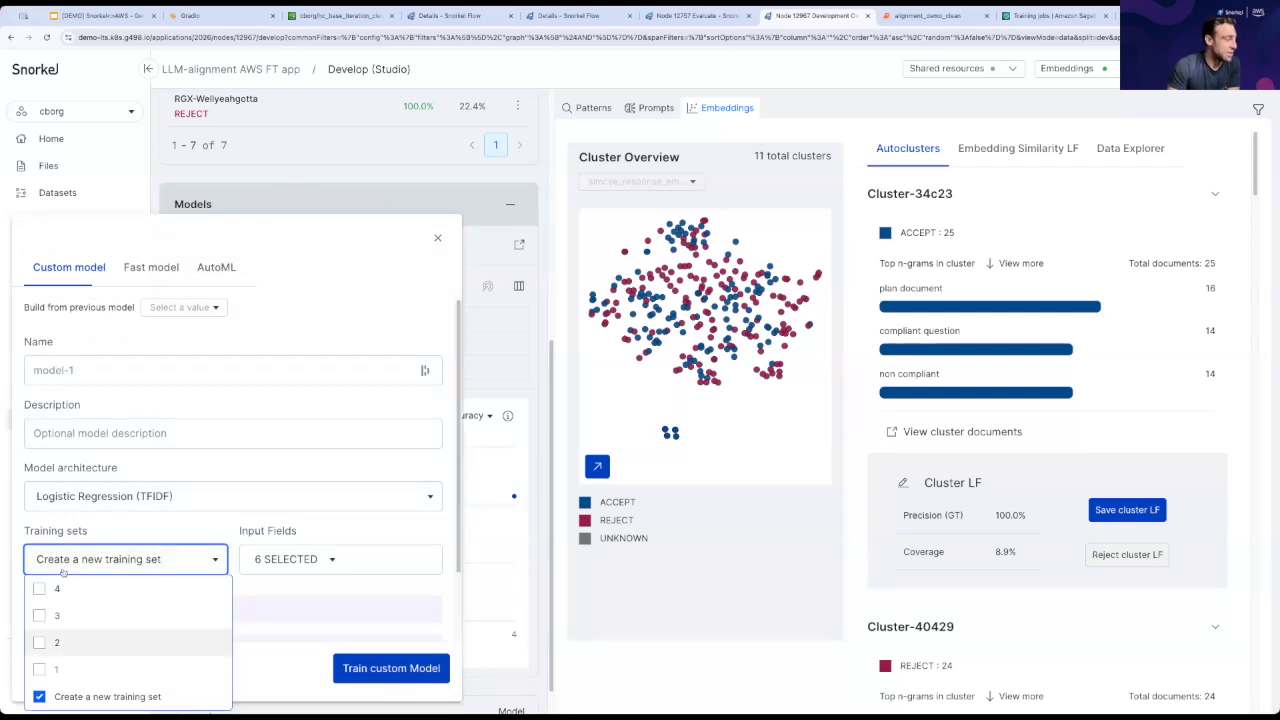
left_click(213, 554)
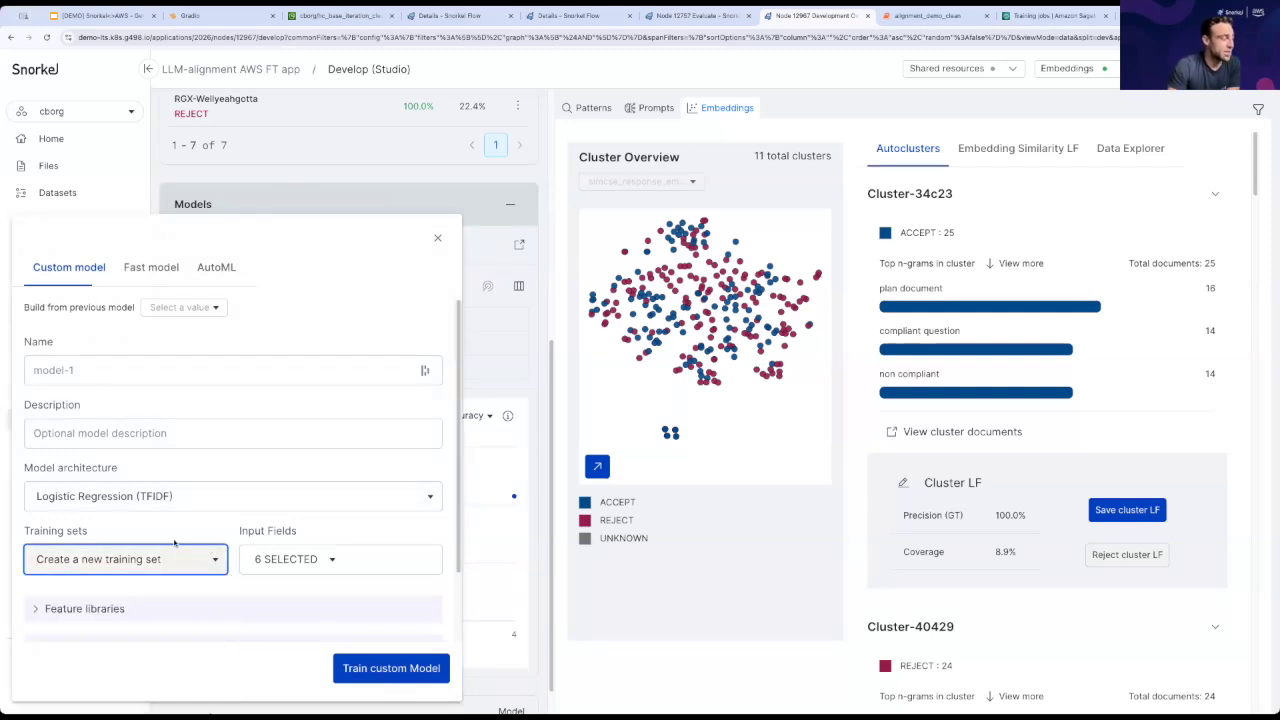
left_click(148, 560)
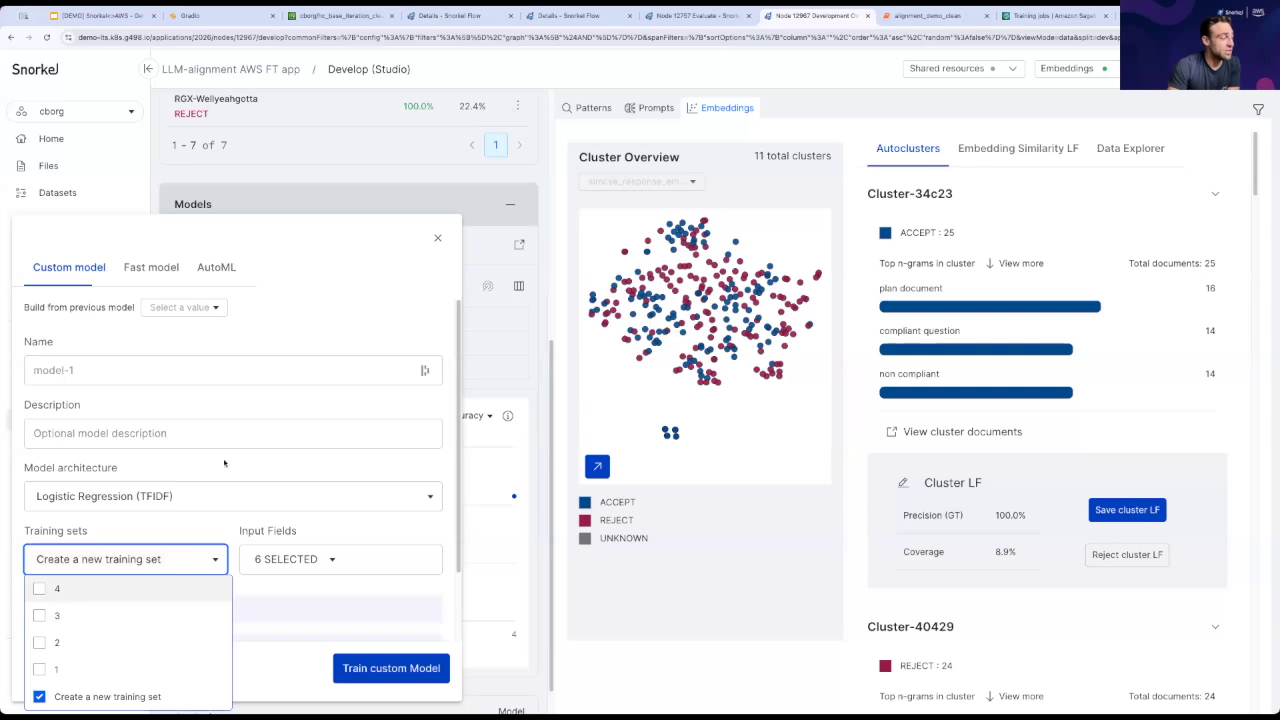
left_click(420, 316)
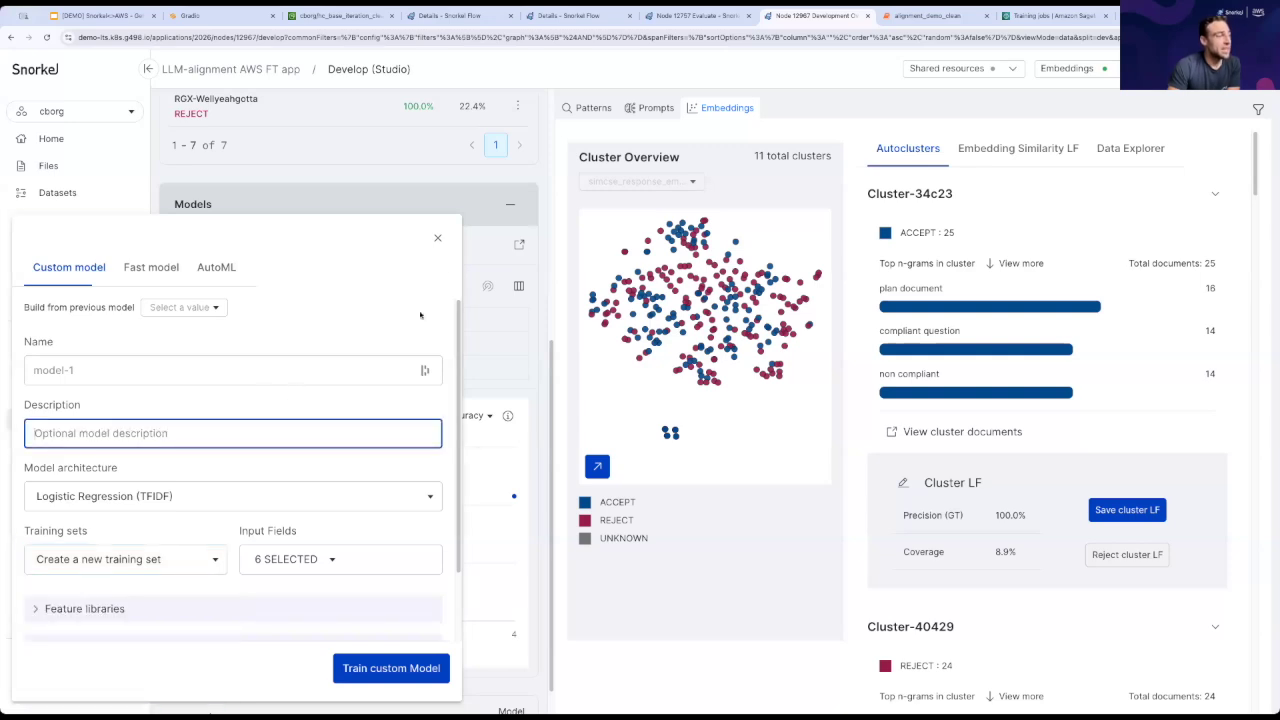
left_click(437, 238)
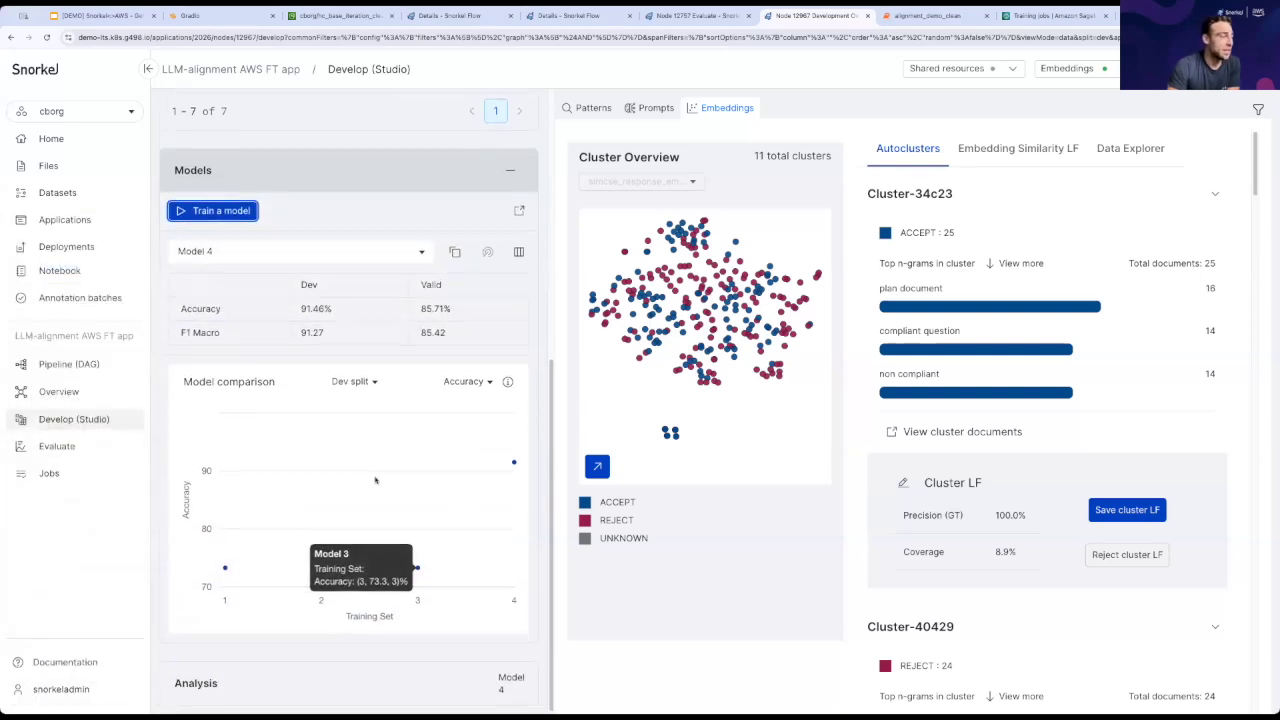
scroll(400, 420, "up", 3)
scroll(409, 394, "up", 5)
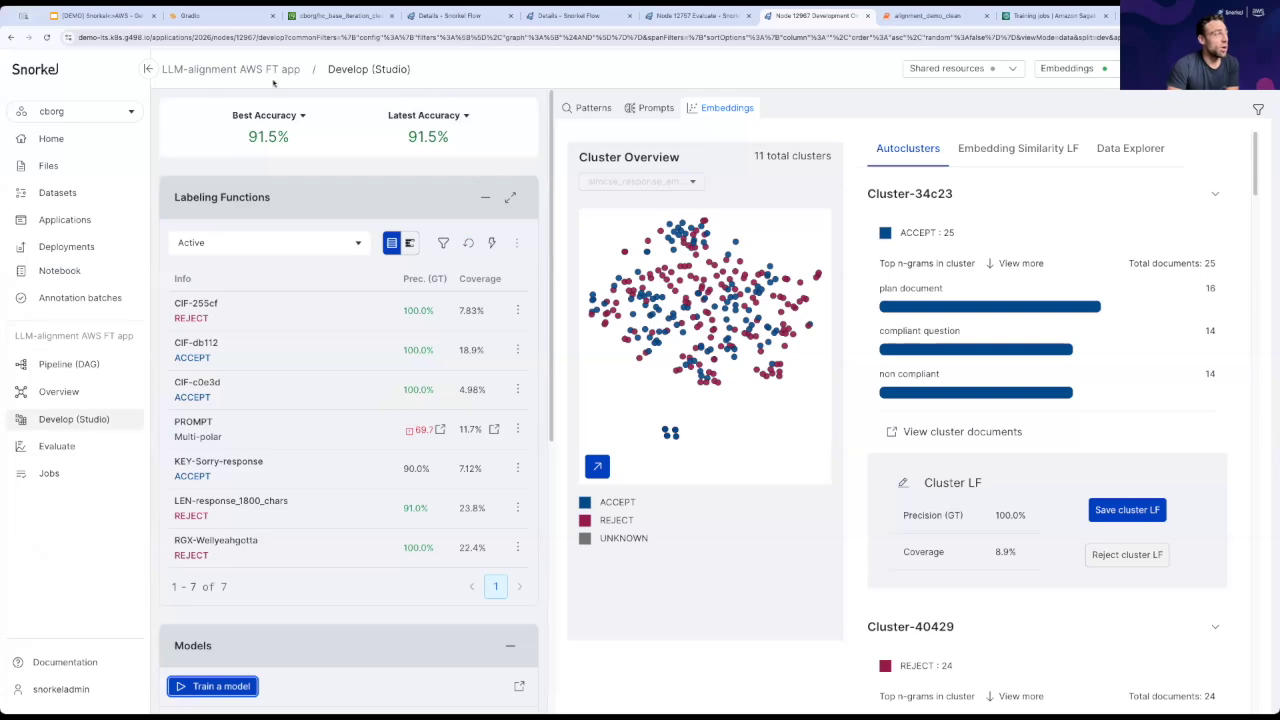
Review the Fine Tune Copilot slide, switch to the alignment_demo_clean Jupyter notebook and locate its get_quality_dataset(4) call
key("ctrl+1")
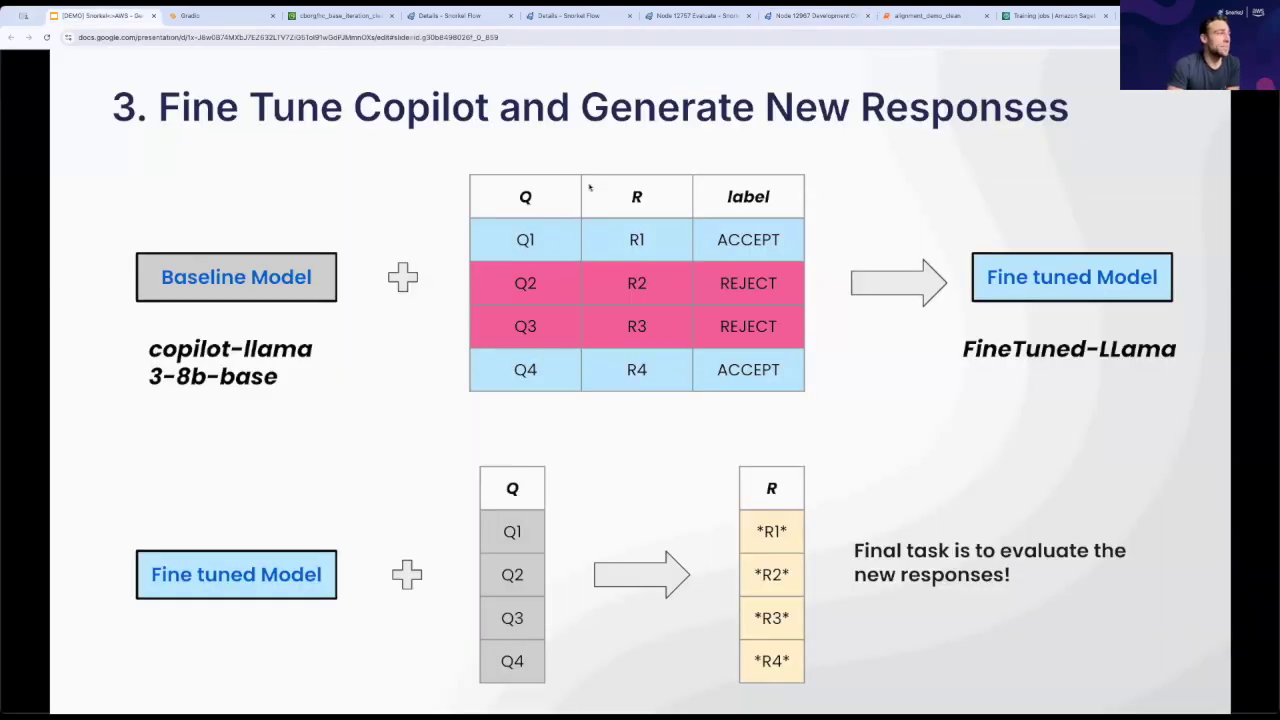
left_click(669, 18)
key("ctrl+Tab")
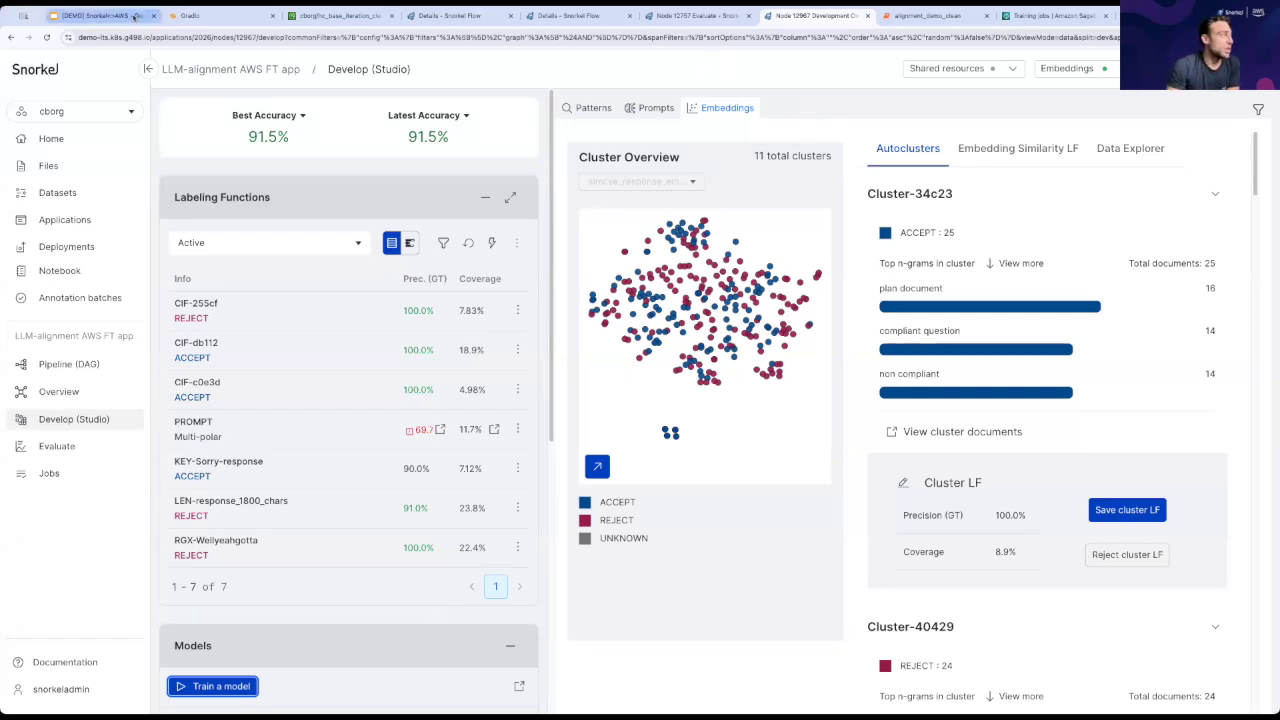
left_click(920, 16)
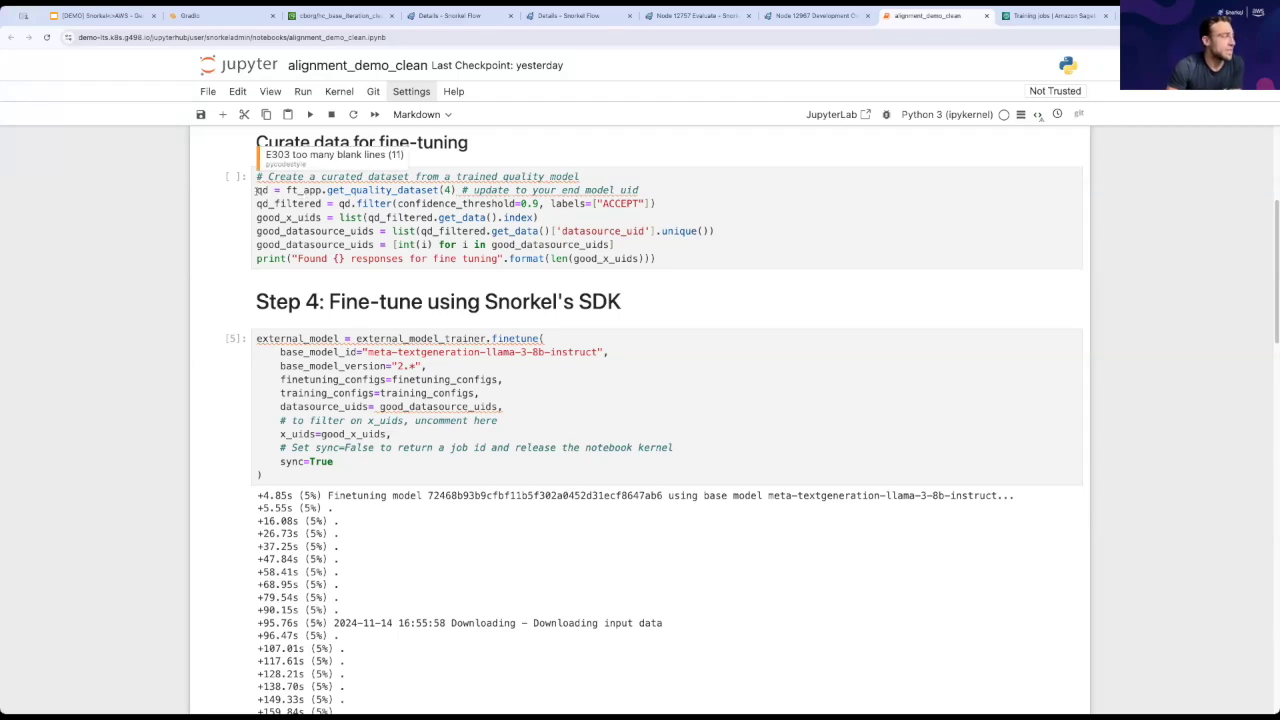
left_click_drag(286, 190, 468, 190)
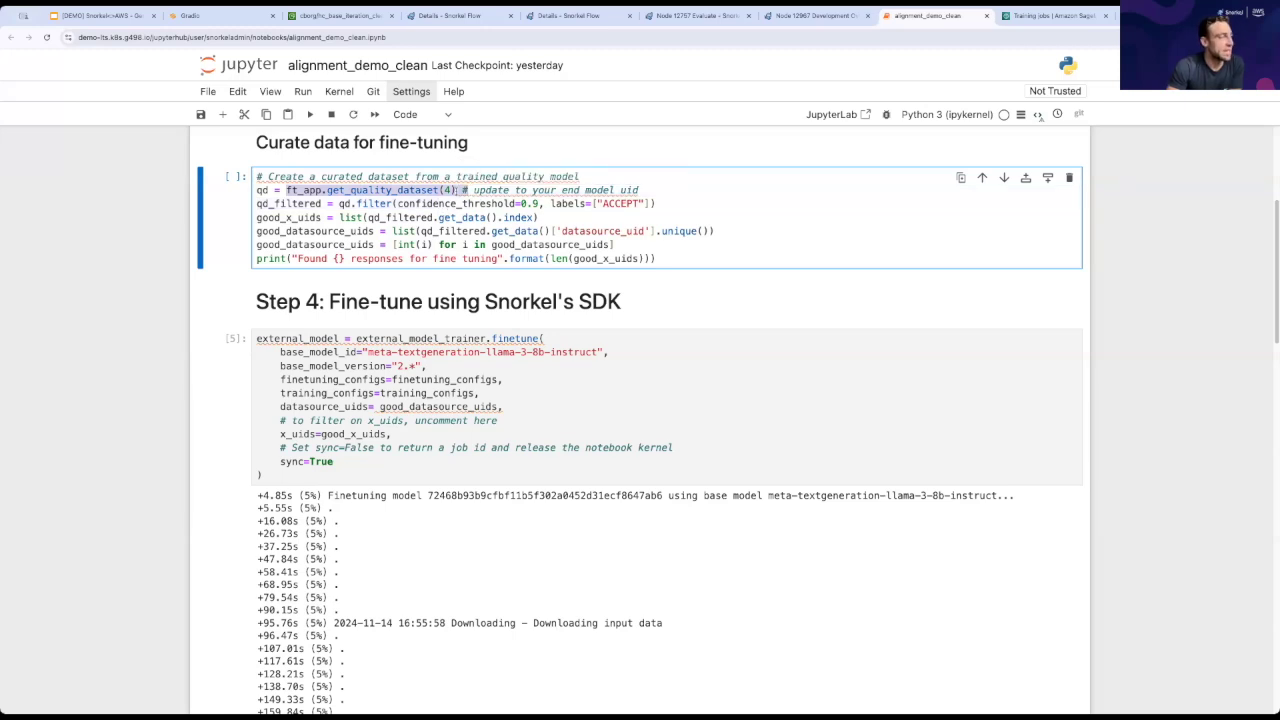
Check in Snorkel Flow's Develop (Studio) which training sets a custom model can use, and close the form
left_click(802, 16)
left_click(240, 405)
left_click(216, 360)
left_click(190, 556)
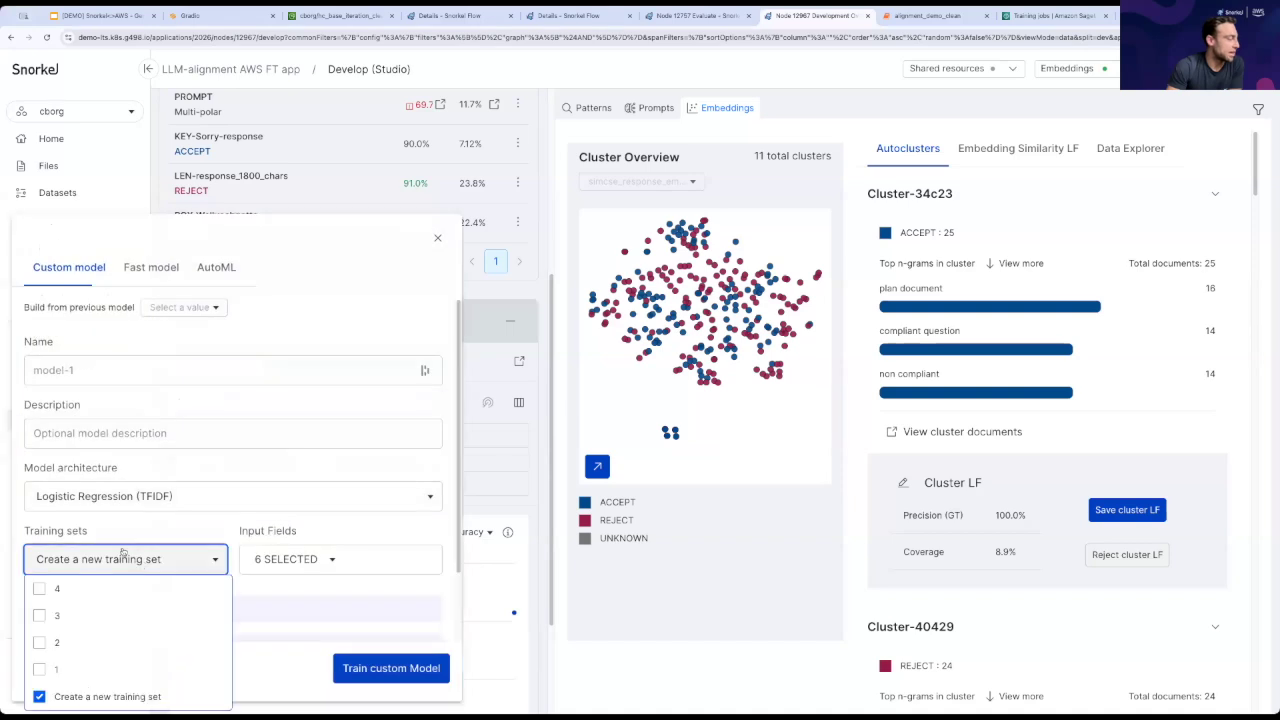
left_click(437, 238)
Run the Jupyter notebook's Curate data for fine-tuning cell, filtering for ACCEPT labels with a 0.9 confidence threshold, and check its output
key("ctrl+Tab")
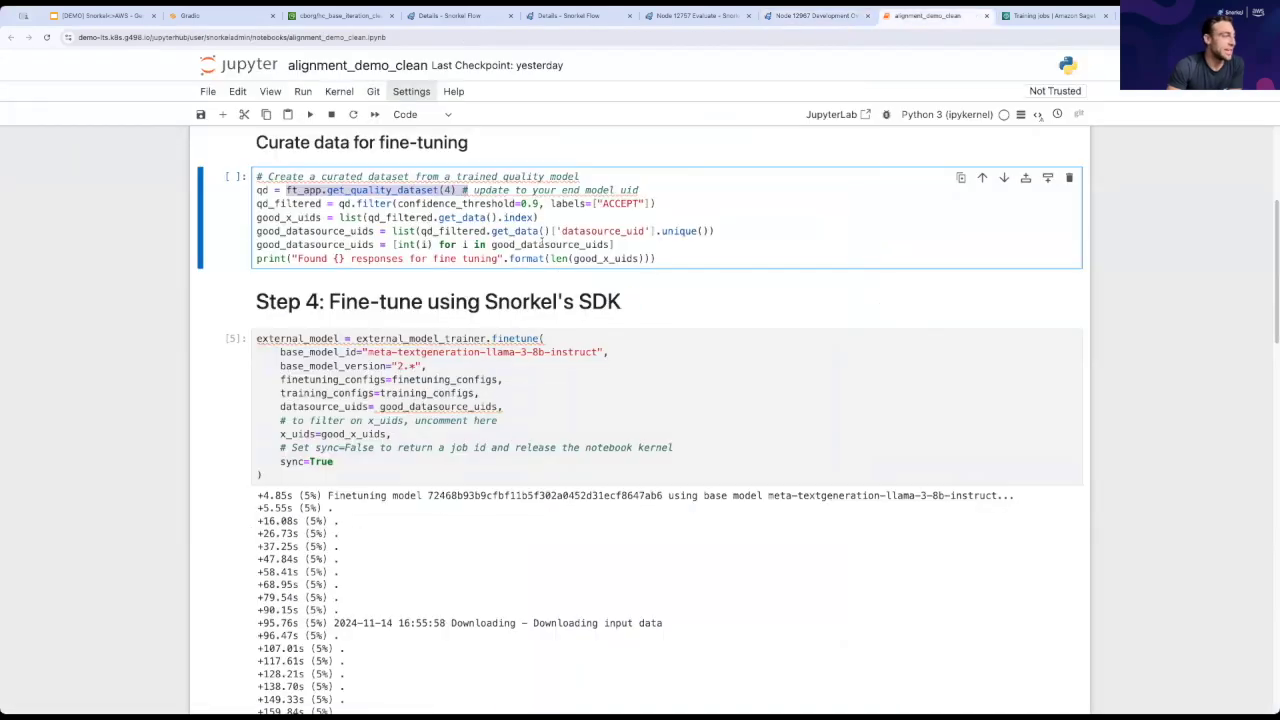
left_click(577, 188)
left_click_drag(662, 204, 438, 204)
left_click(686, 209)
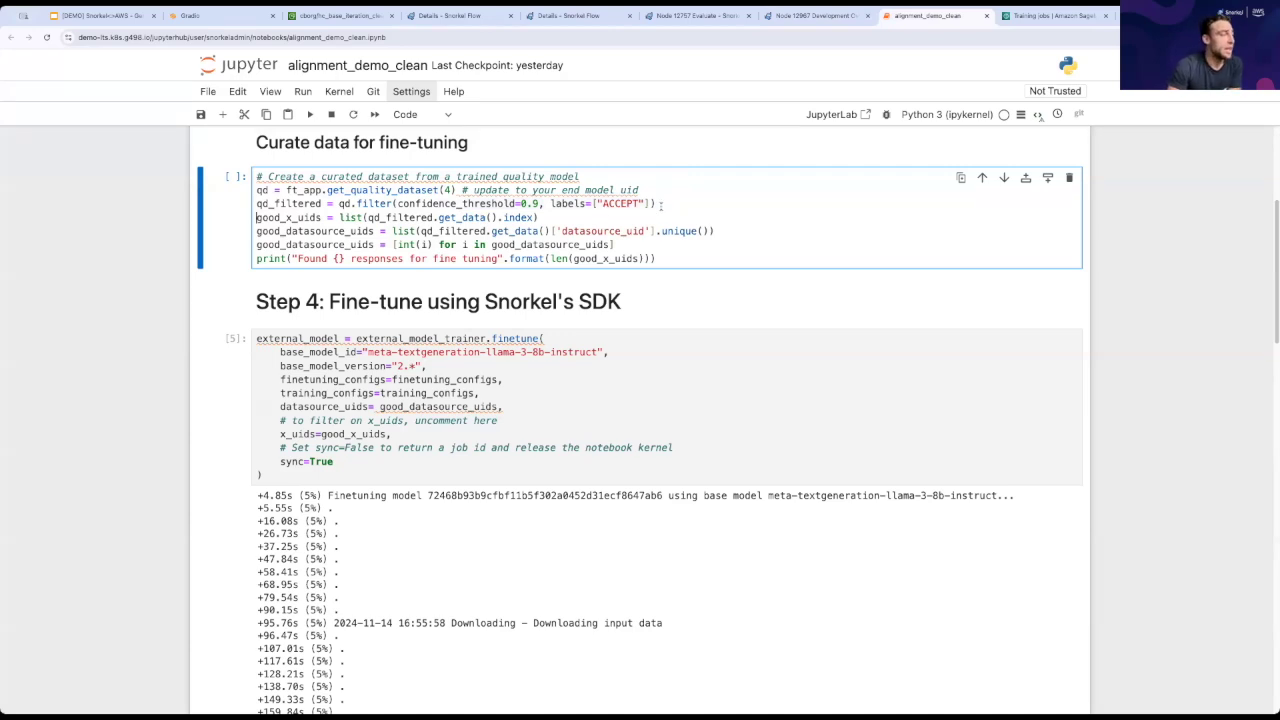
key("shift+Return")
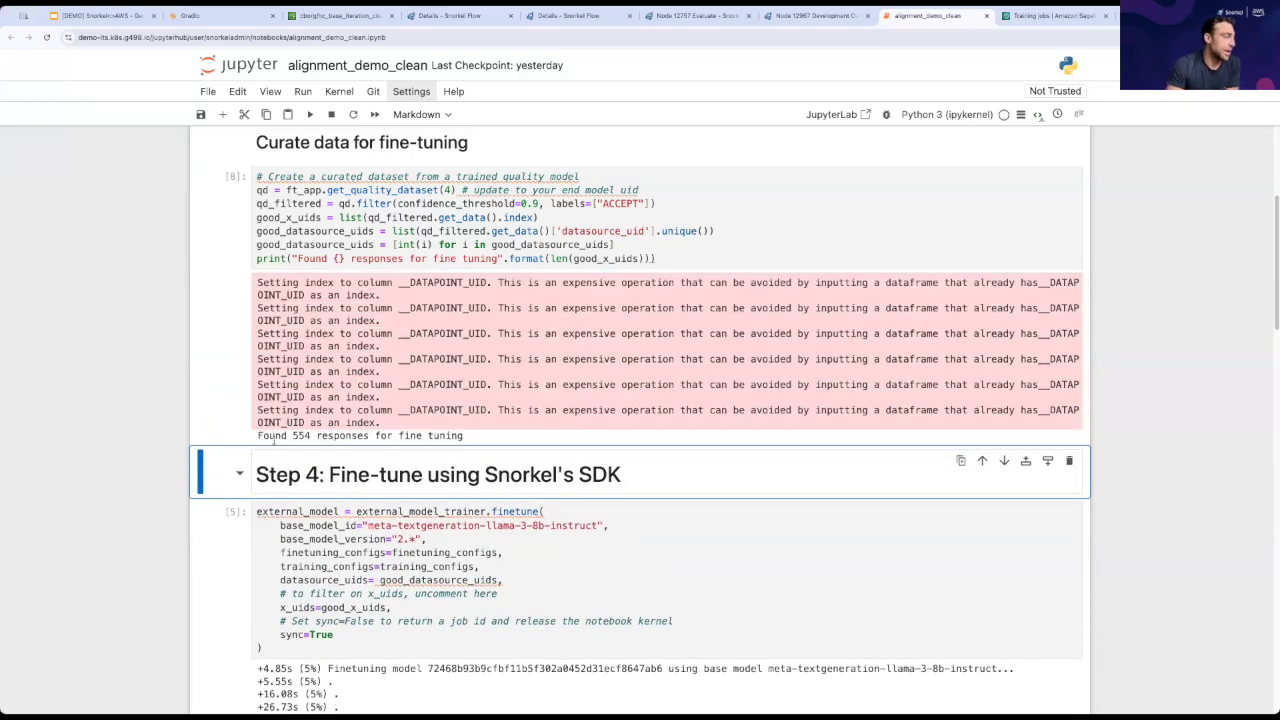
left_click_drag(263, 436, 416, 436)
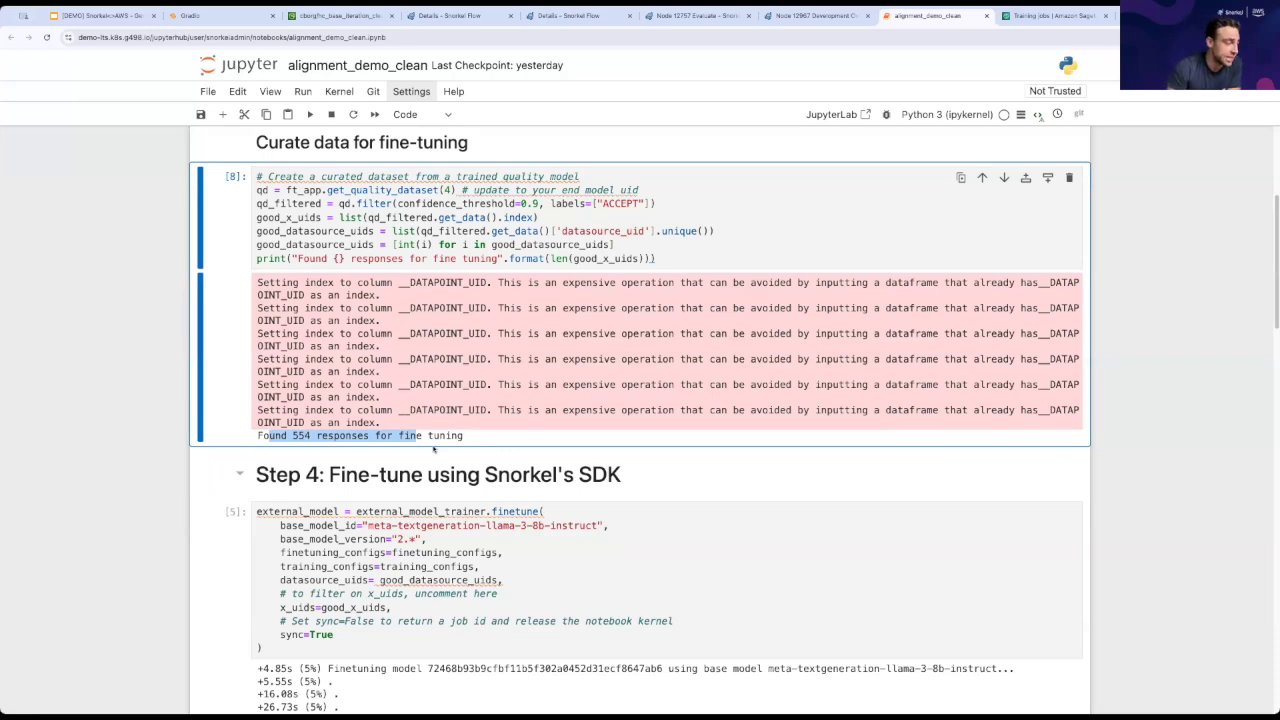
Inspect the Step 4 fine-tuning cell and its base model ID, meta-textgeneration-llama-3-8b-instruct
scroll(433, 449, "down", 3)
left_click(516, 431)
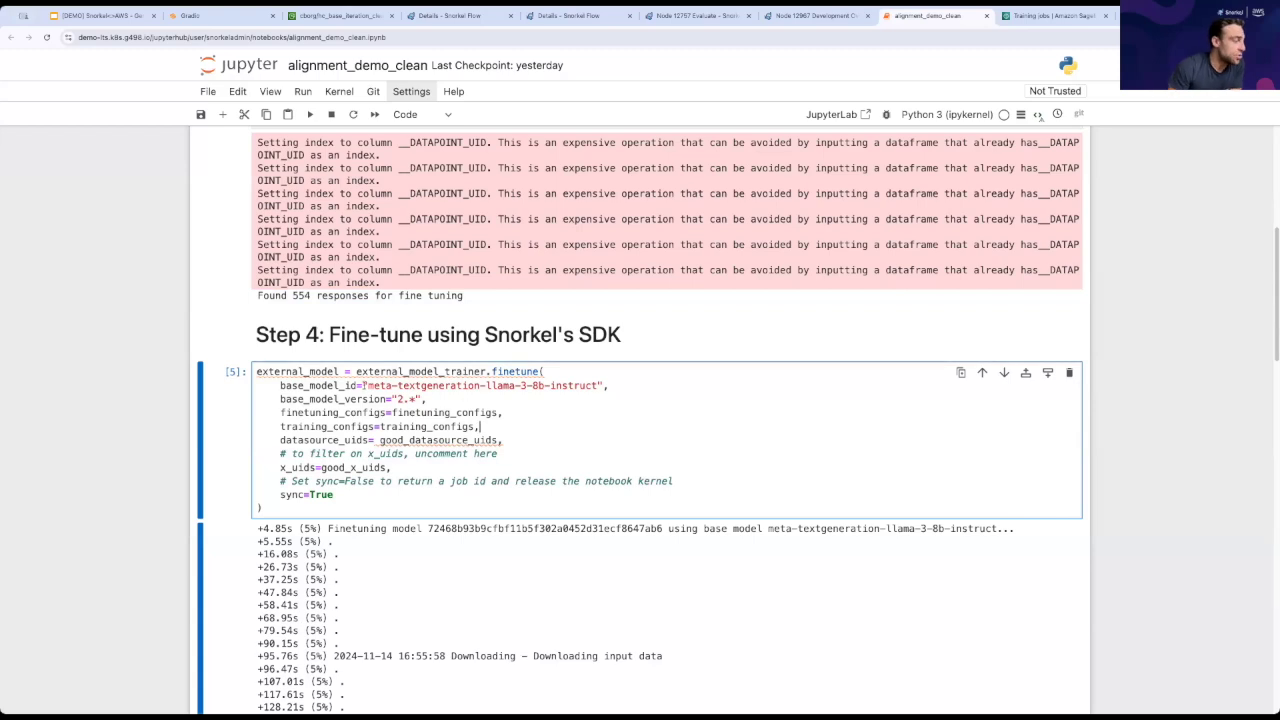
left_click_drag(366, 385, 592, 385)
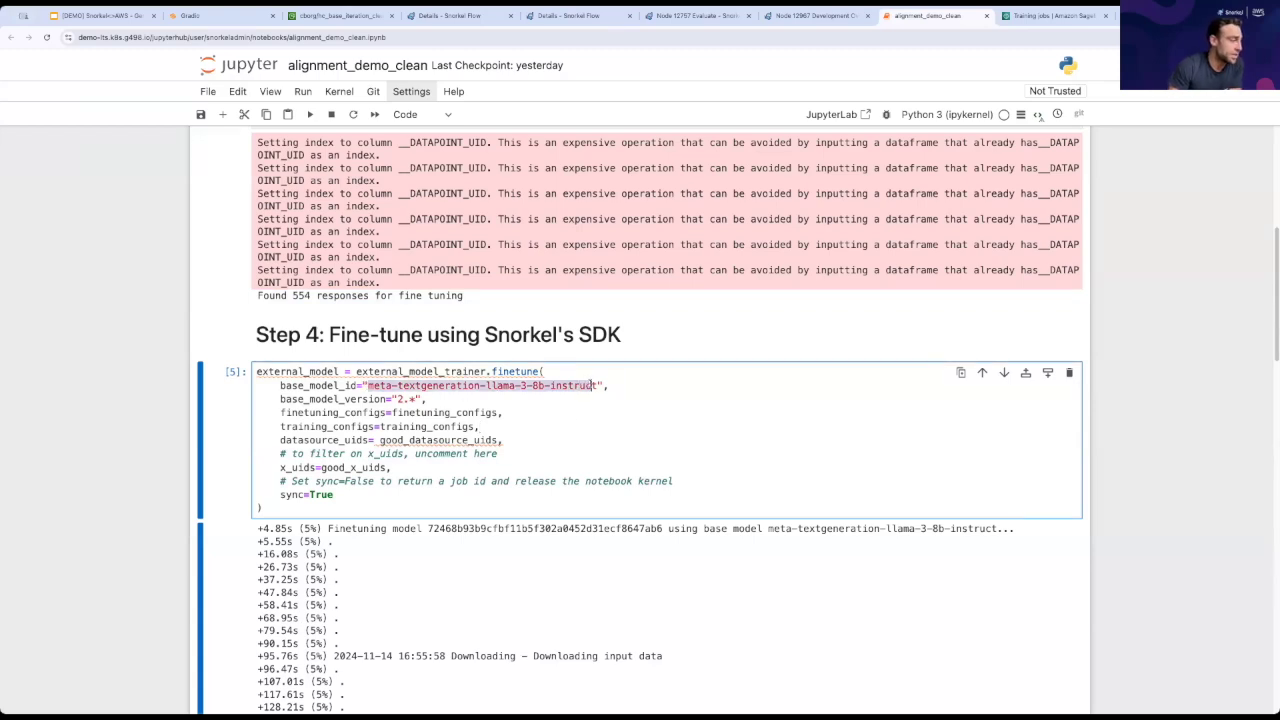
Run the Step 4 external_model_trainer.finetune cell to fine-tune meta-textgeneration-llama-3-8b-instruct on the curated responses
left_click(568, 418)
scroll(543, 424, "down", 10)
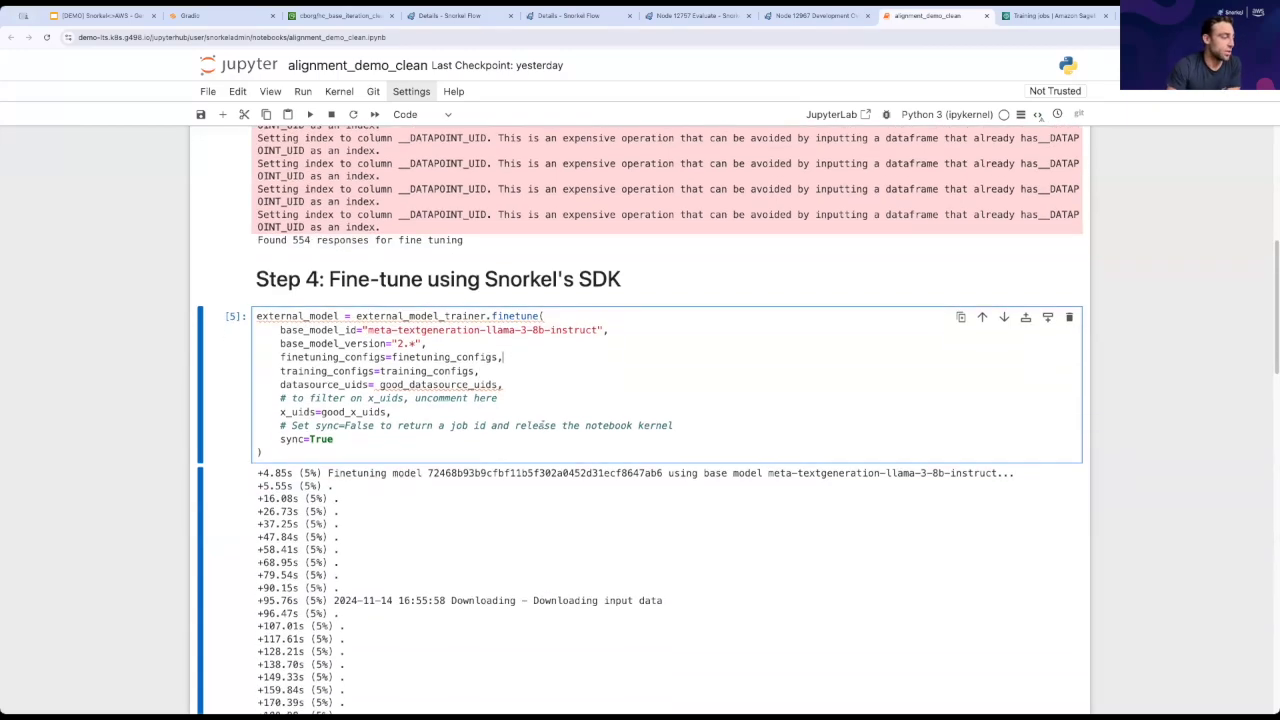
scroll(539, 373, "up", 10)
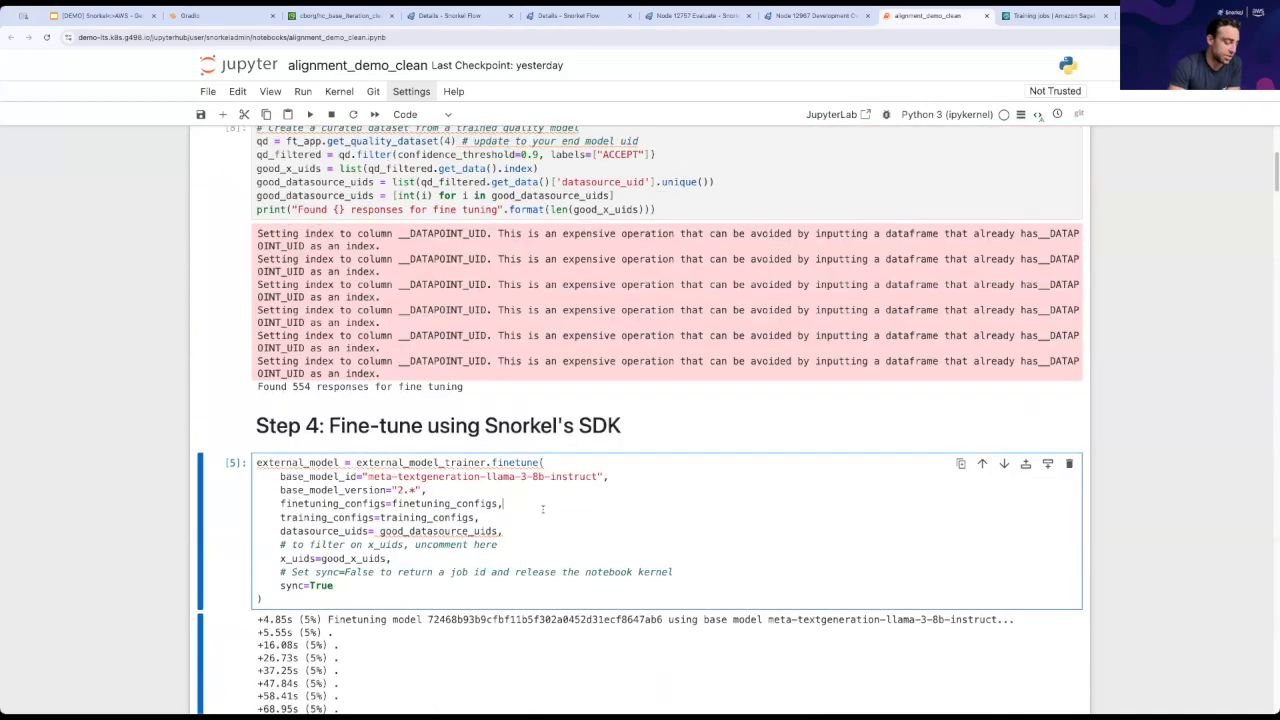
key("shift+Return")
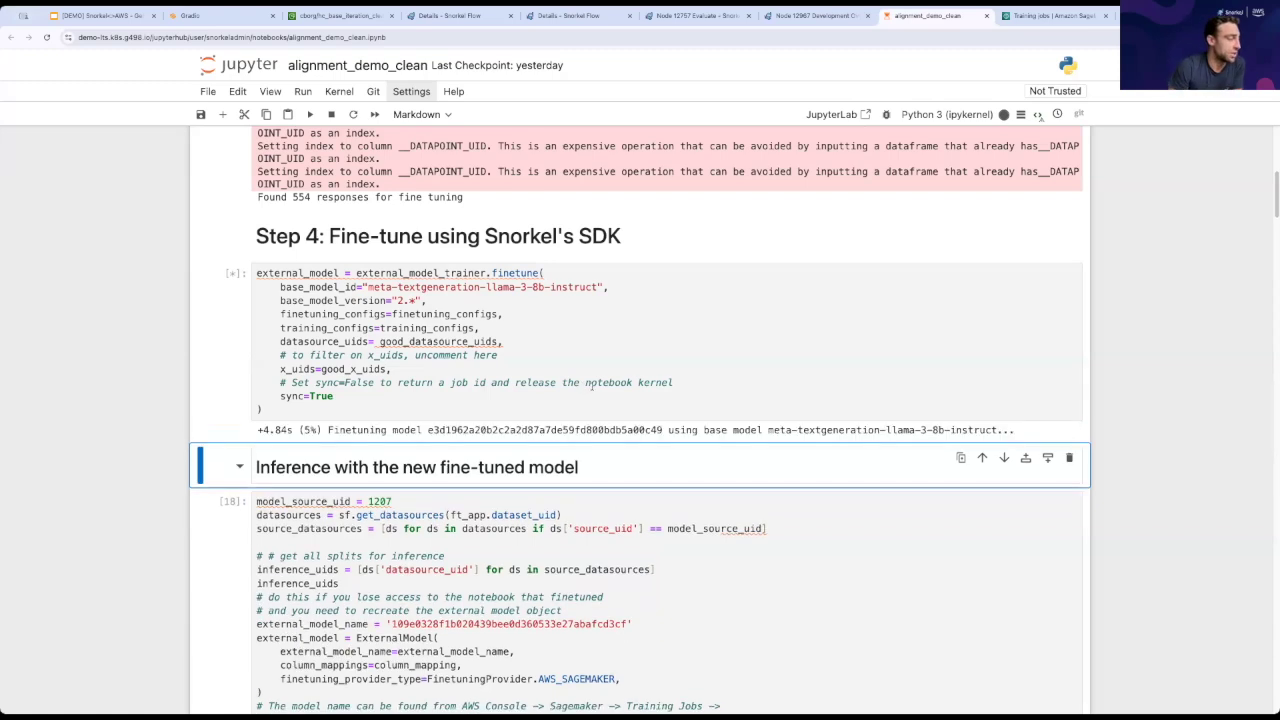
Switch to Amazon SageMaker's refreshed training jobs list, check the newest job's creation time and earlier jobs' durations, and return to the Jupyter notebook
left_click(1030, 17)
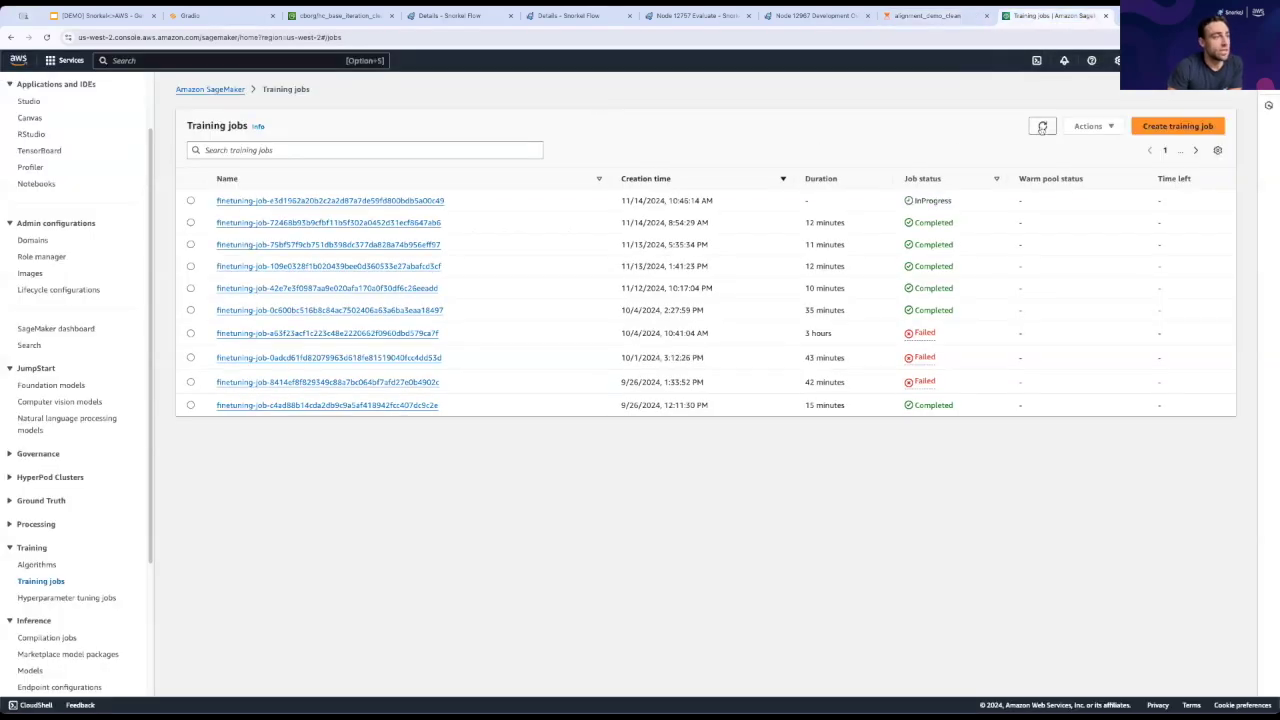
left_click(1042, 127)
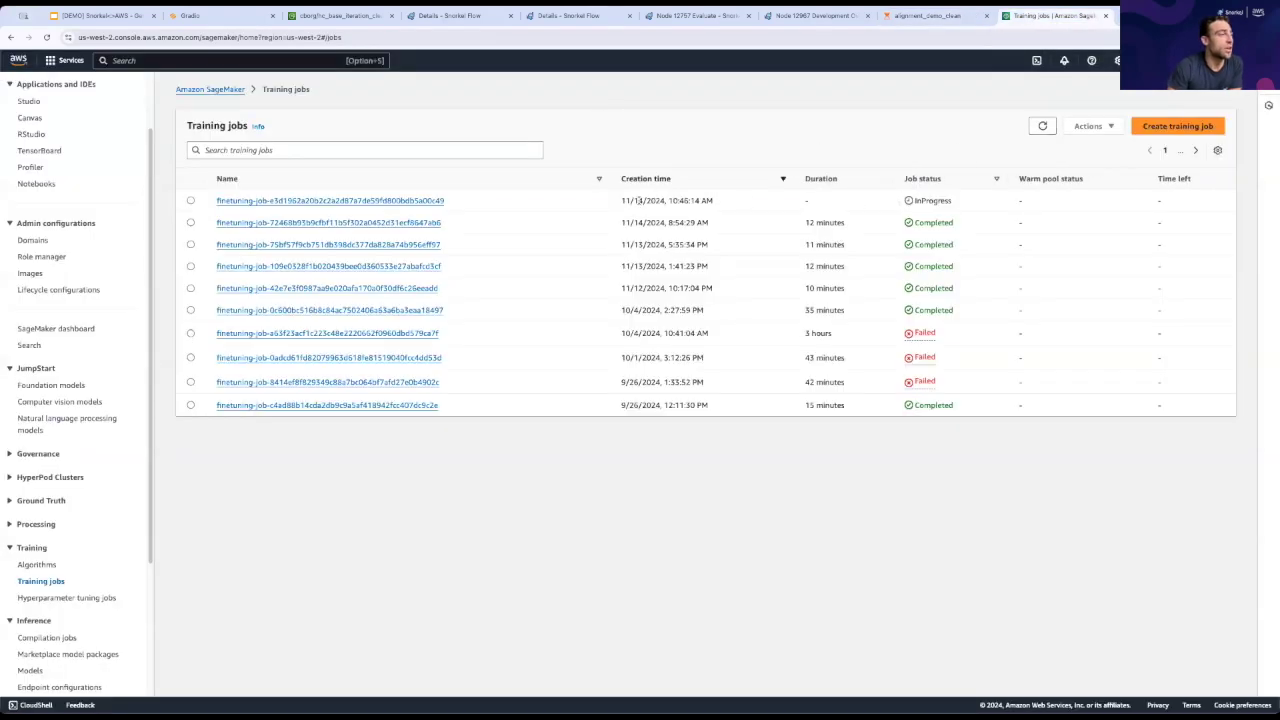
left_click_drag(620, 201, 743, 203)
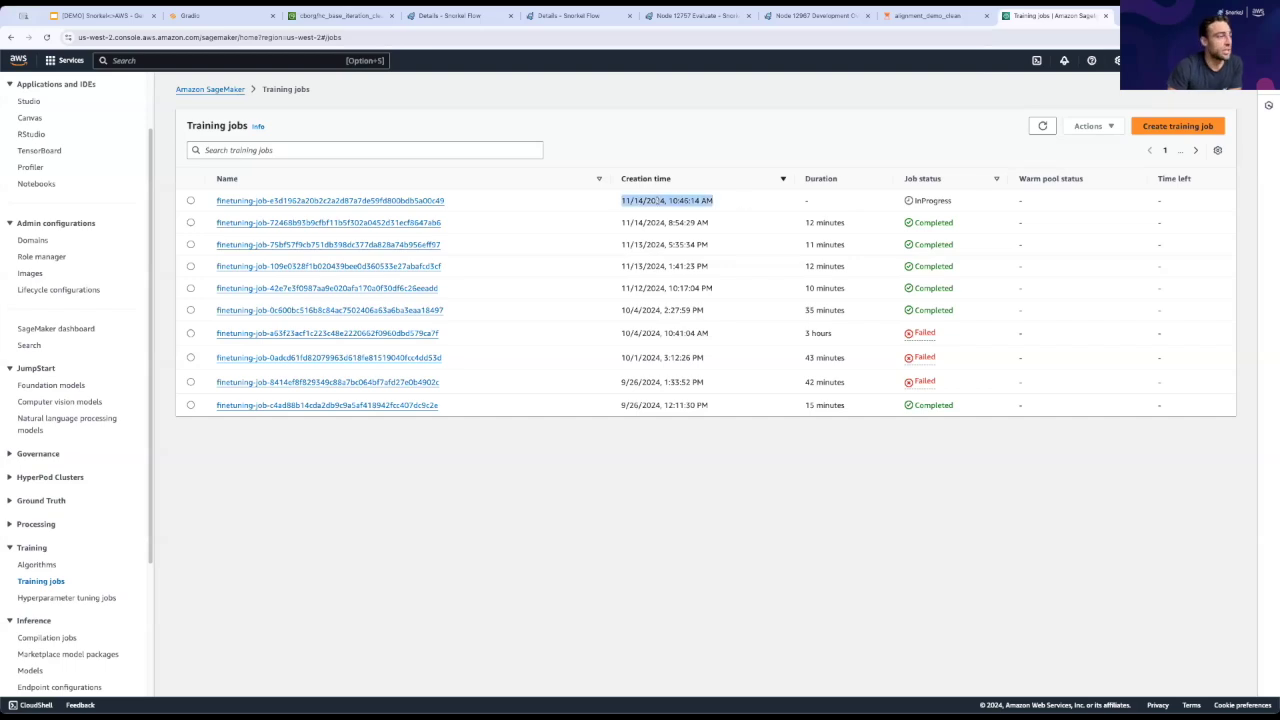
left_click_drag(843, 224, 851, 271)
left_click(851, 266)
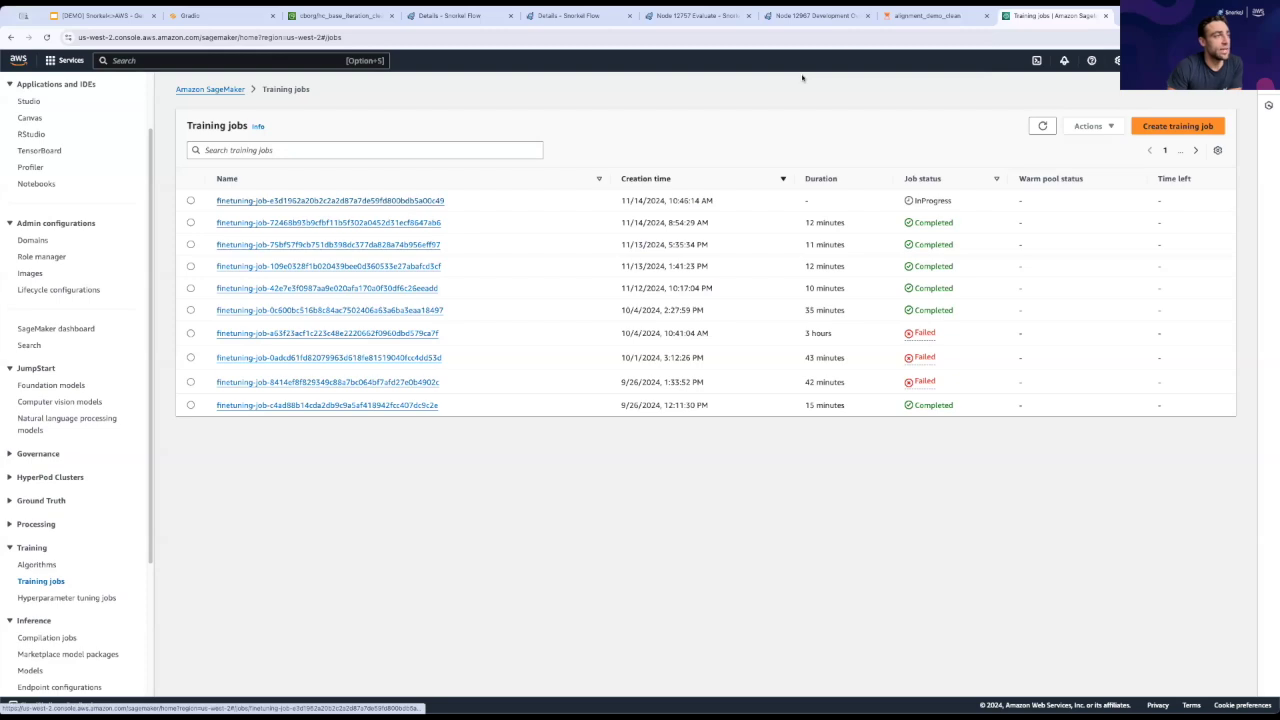
left_click_drag(805, 223, 845, 223)
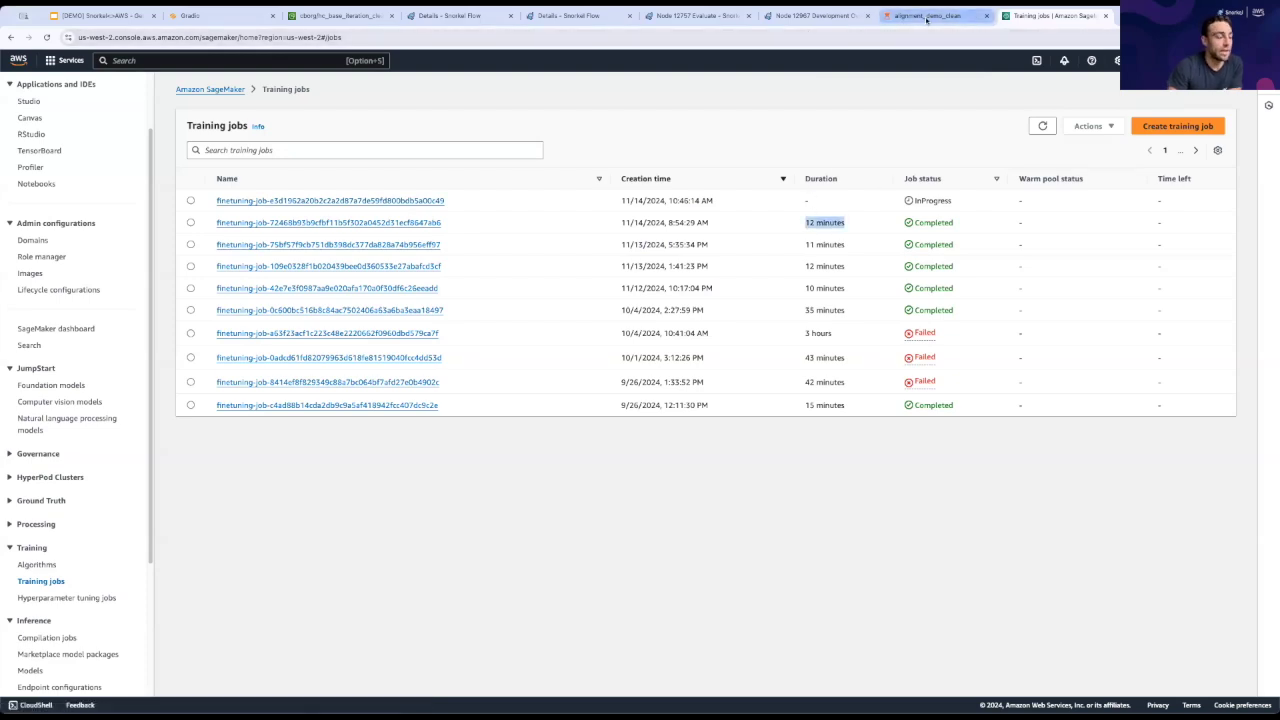
left_click(927, 18)
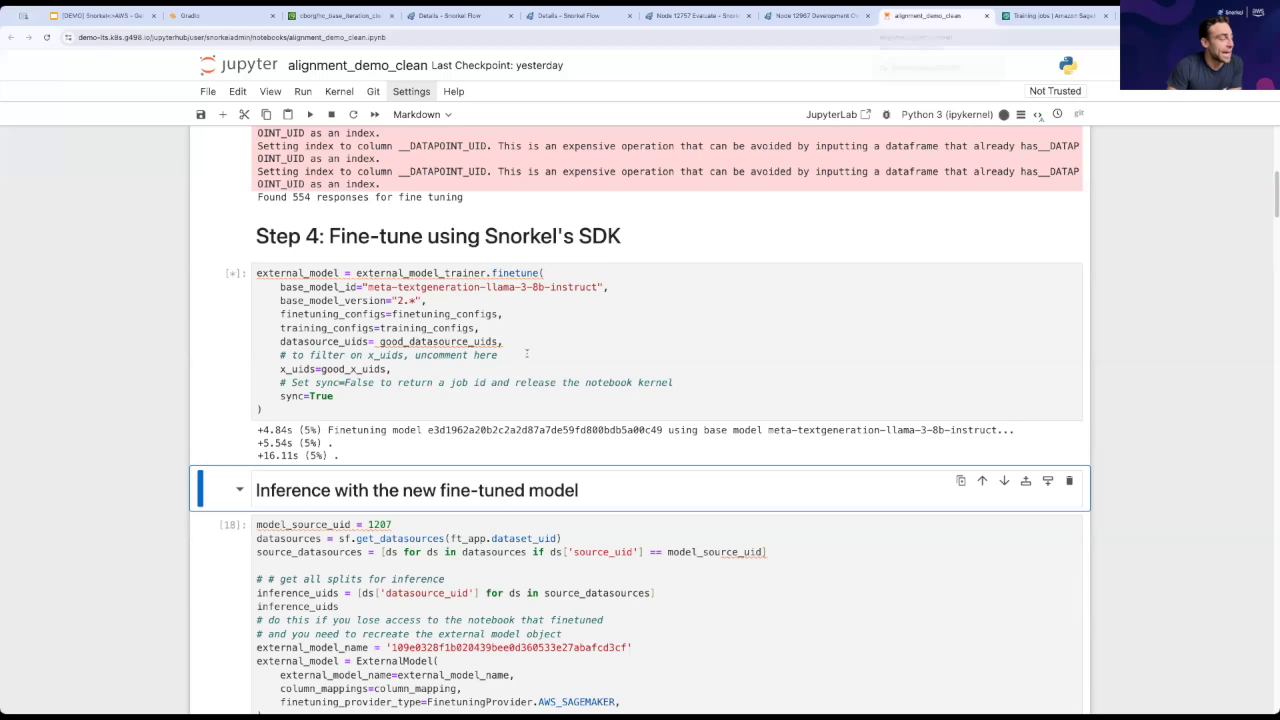